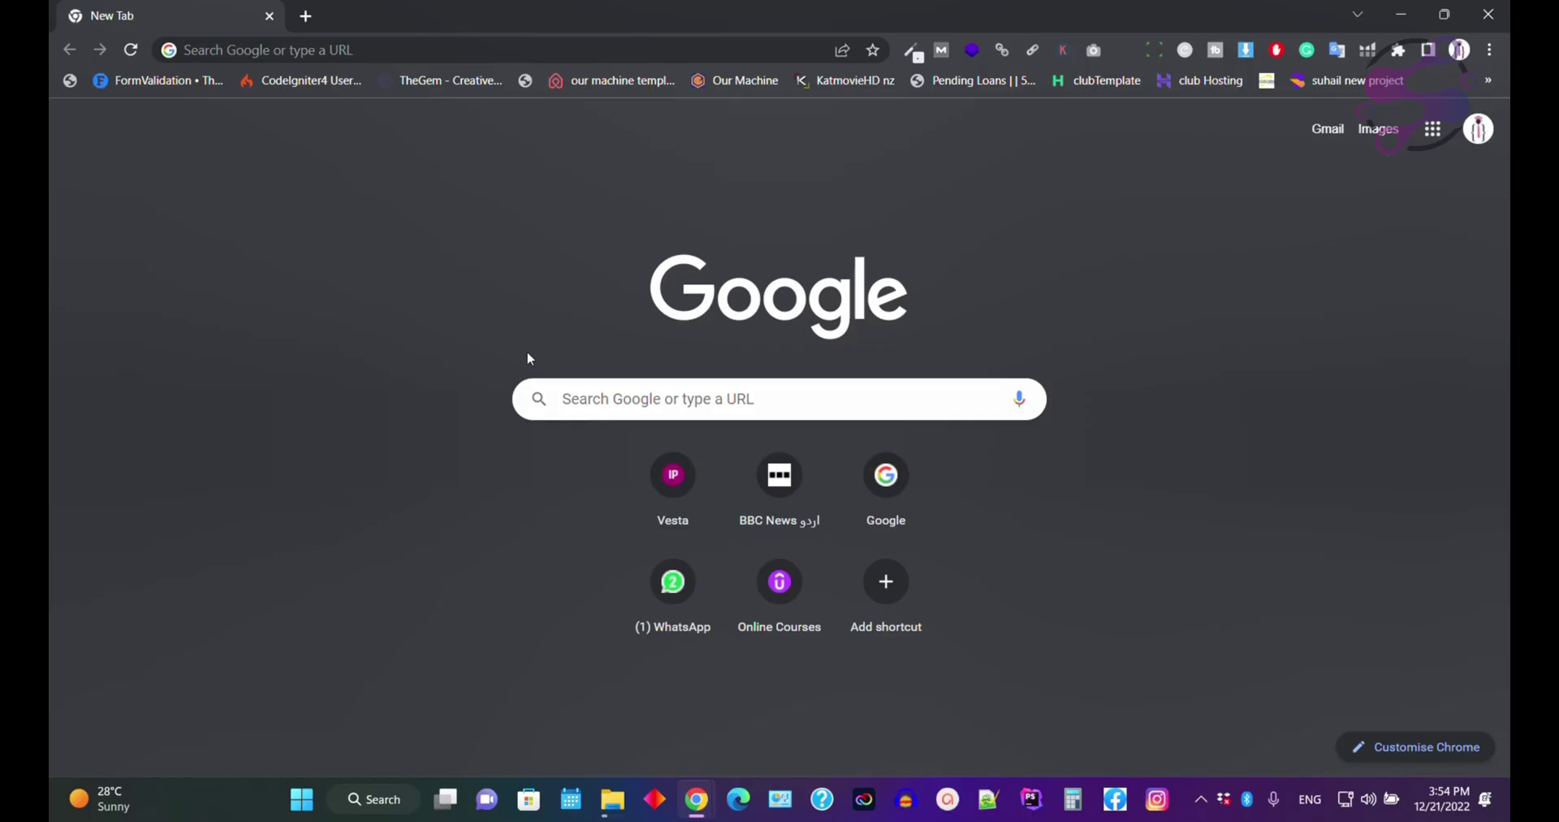
# - Search Google for 'filmora' and open the official Wondershare Filmora result
pyautogui.click(593, 398)
pyautogui.write('filmora')
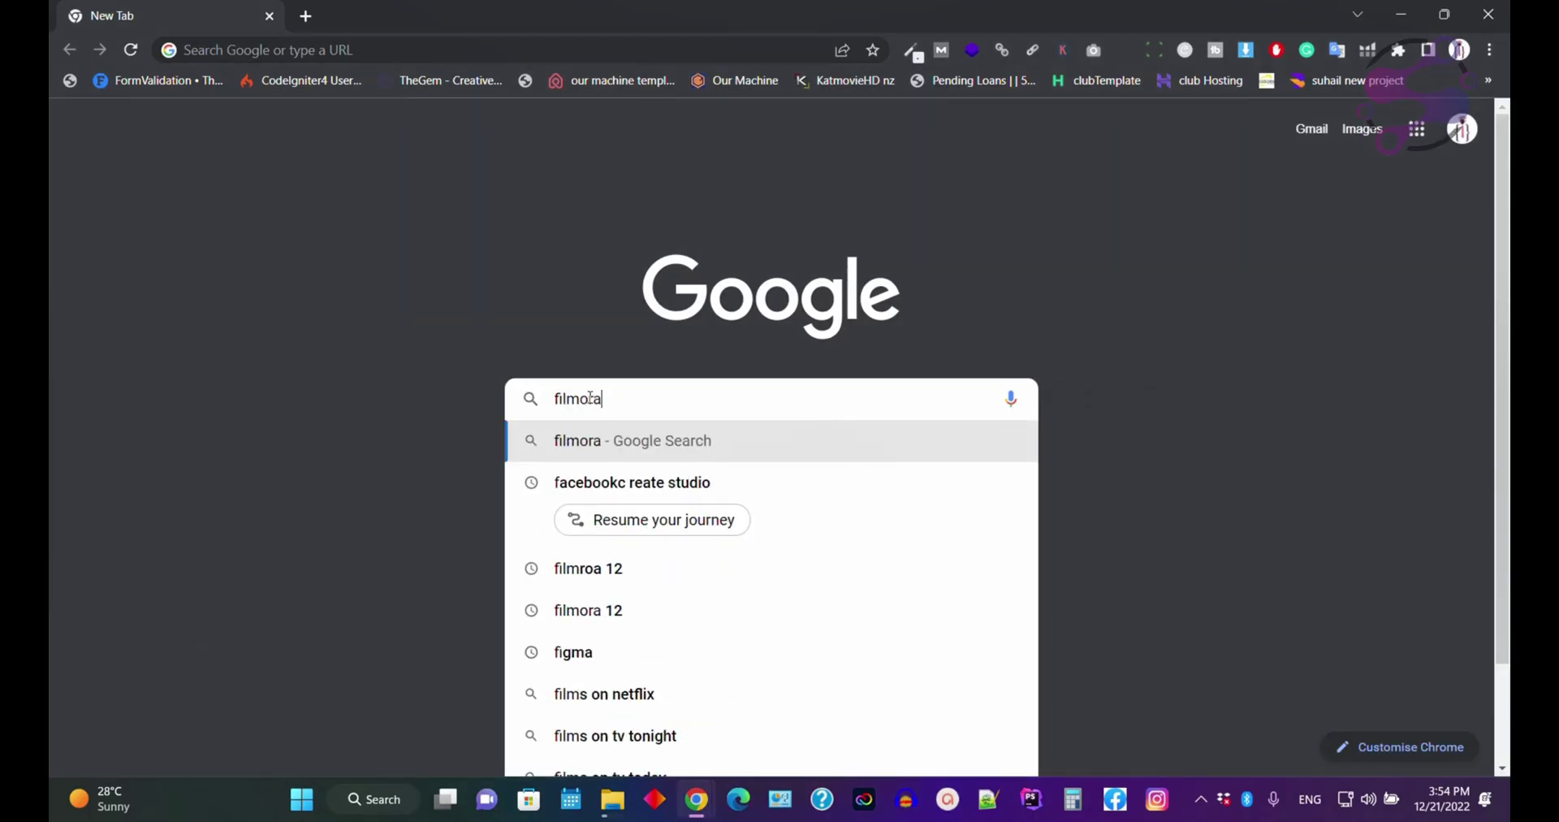
pyautogui.press('Return')
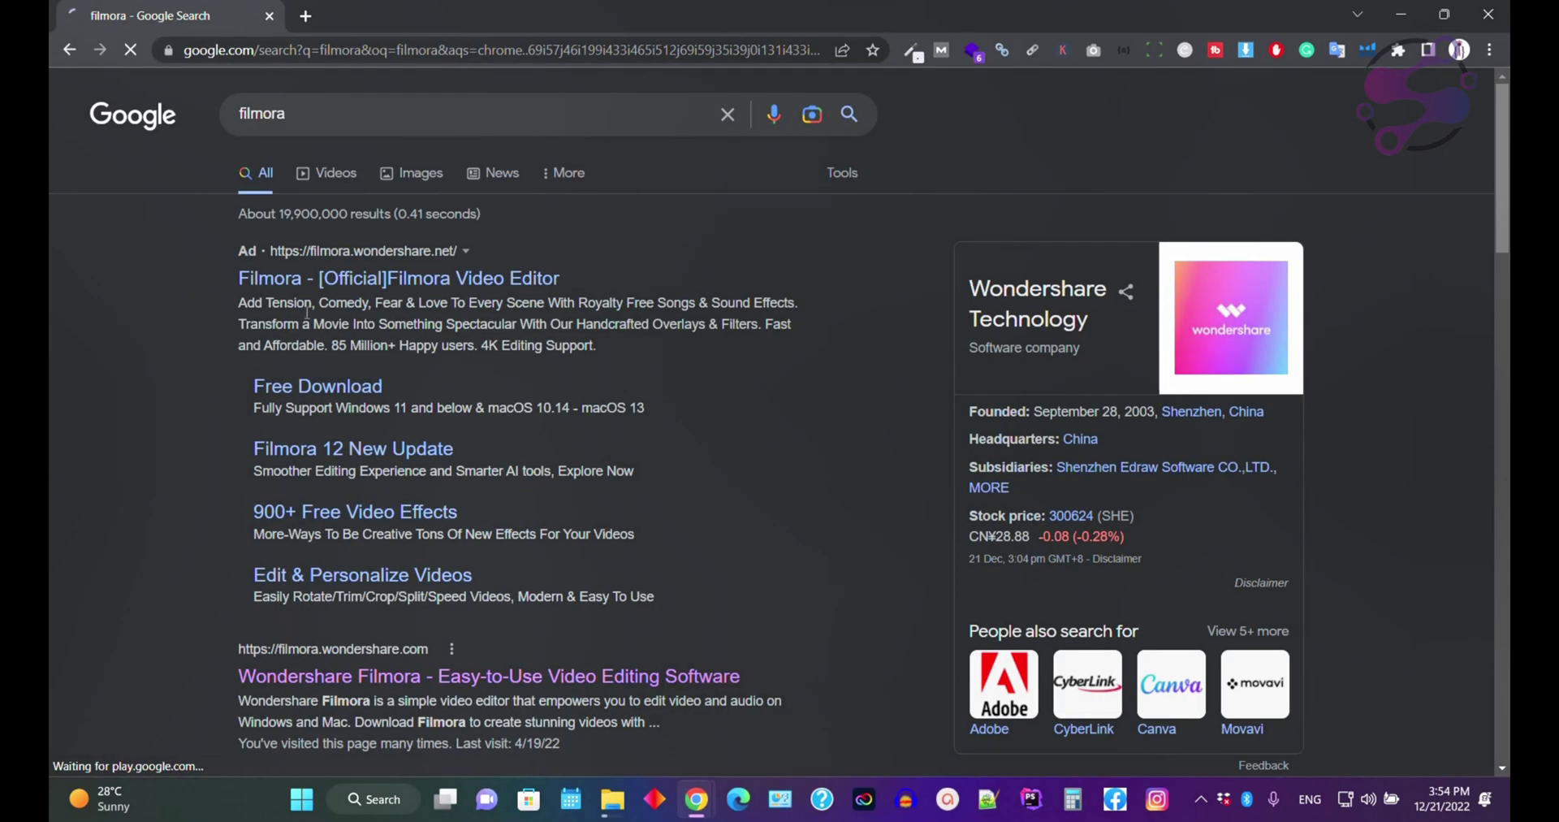
pyautogui.scroll(-6, 442, 301)
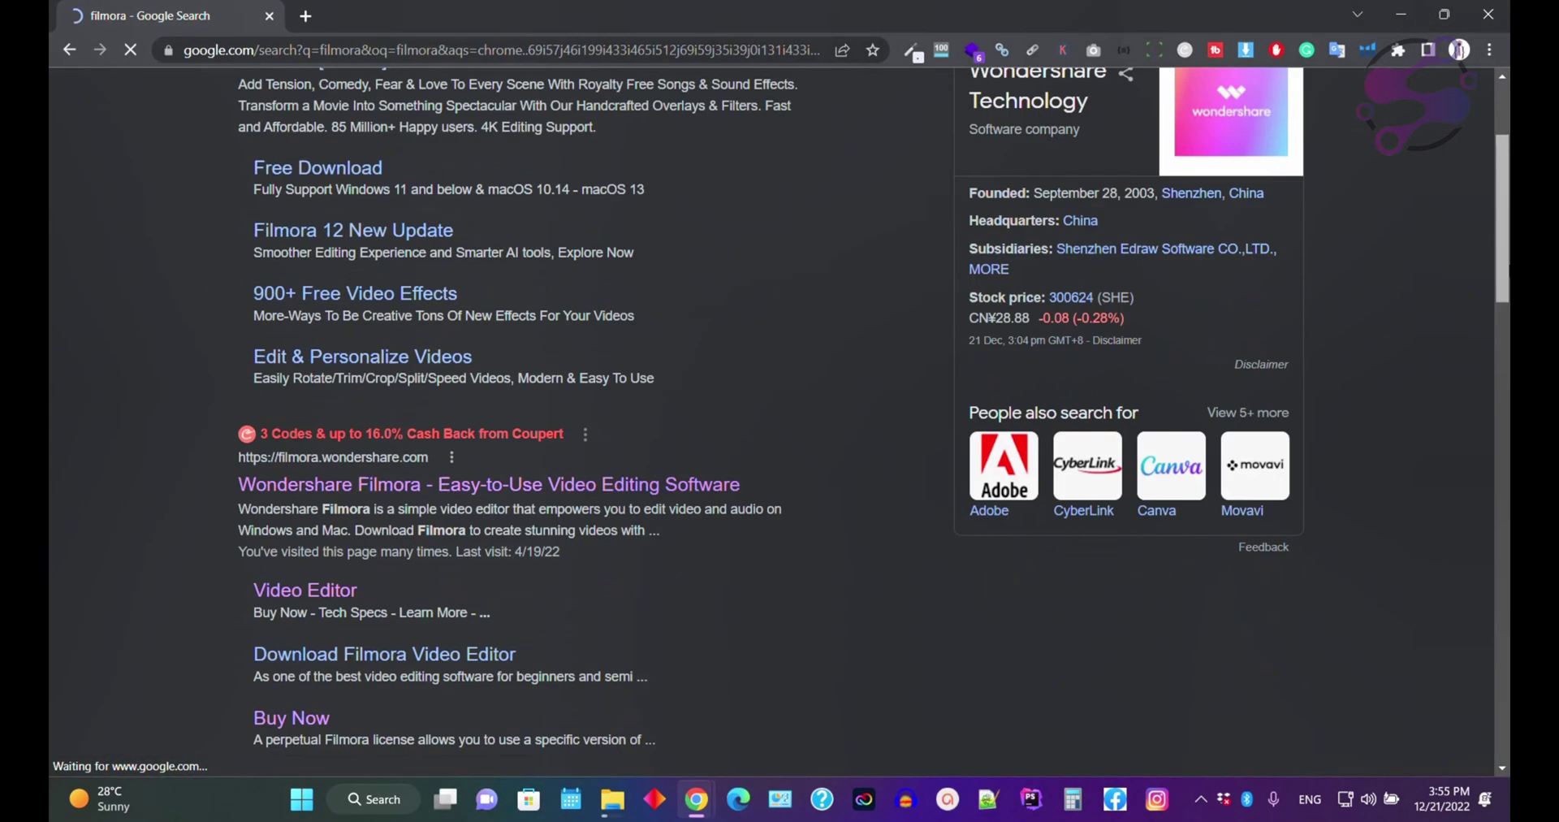
pyautogui.scroll(3, 654, 390)
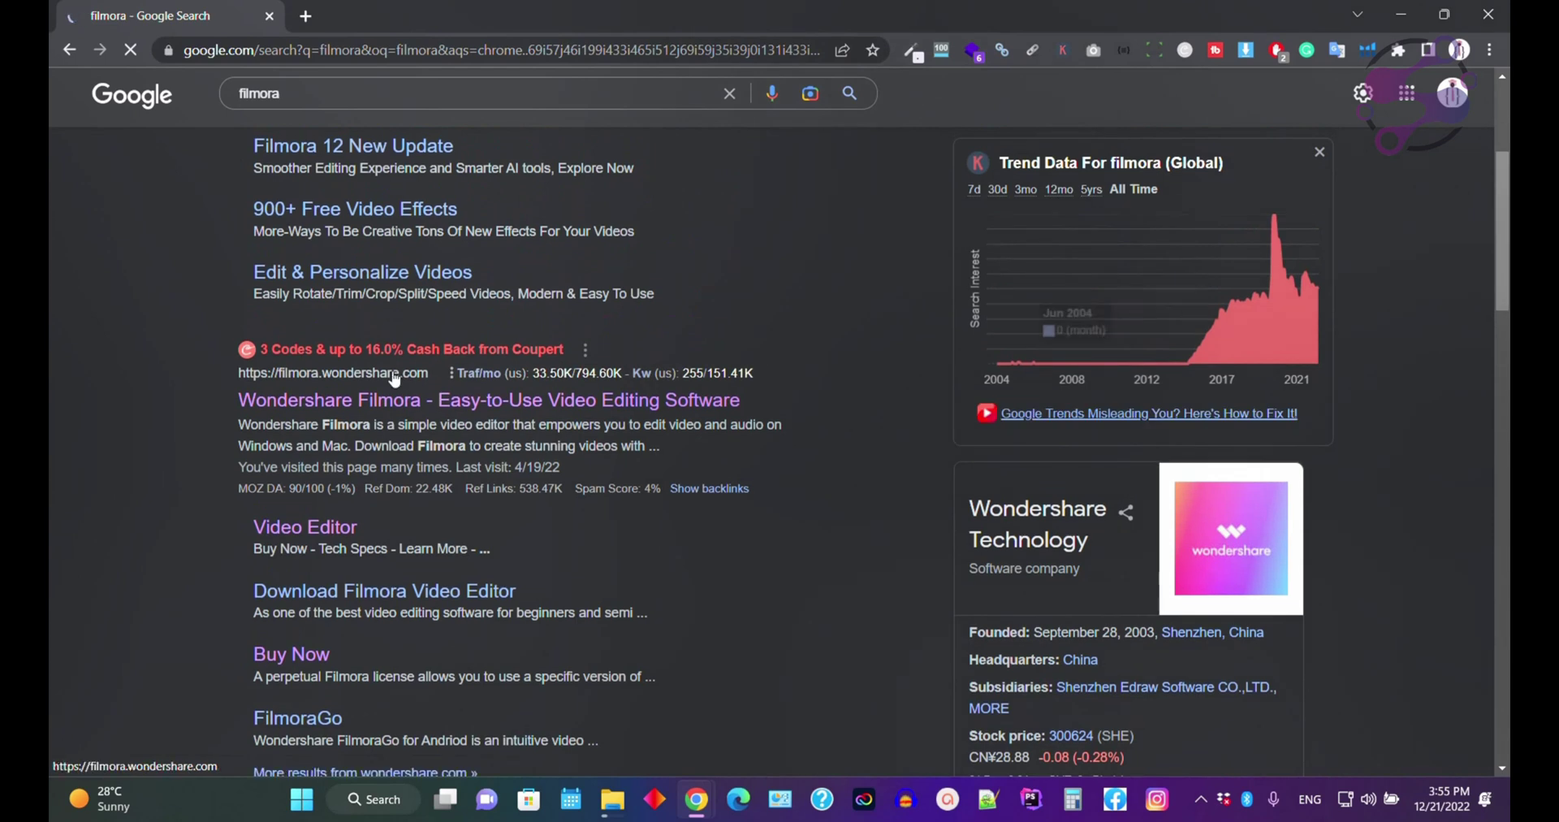
pyautogui.click(654, 397)
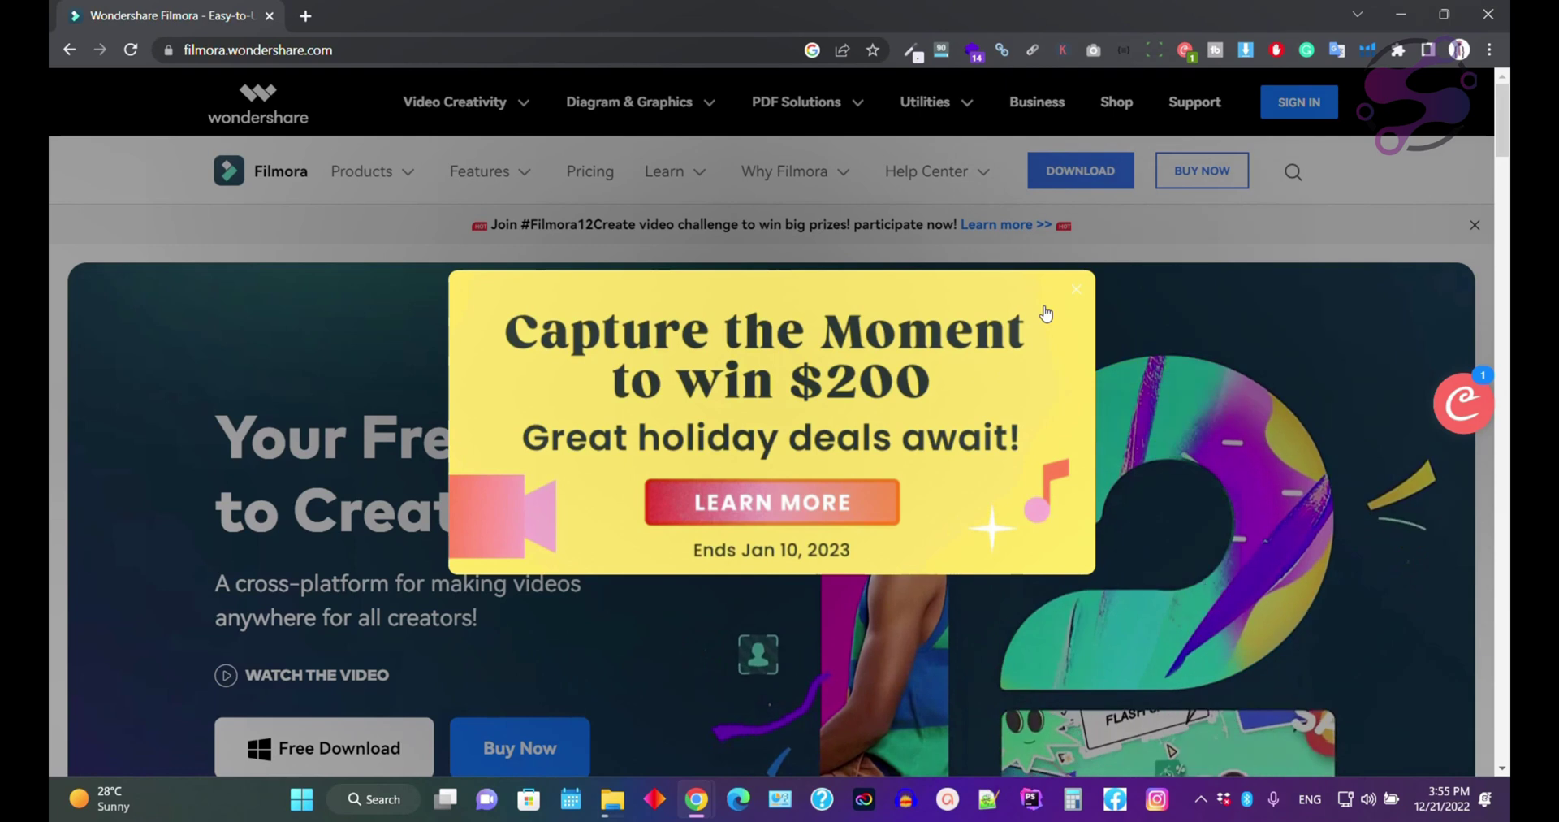
# - Close the holiday promotion popup and clear the accidental text selection
pyautogui.click(1076, 289)
pyautogui.doubleClick(1355, 228)
pyautogui.click(1355, 227)
# - Browse the Filmora homepage, then go to the Buy Now purchase page
pyautogui.scroll(-5, 731, 406)
pyautogui.scroll(3, 369, 349)
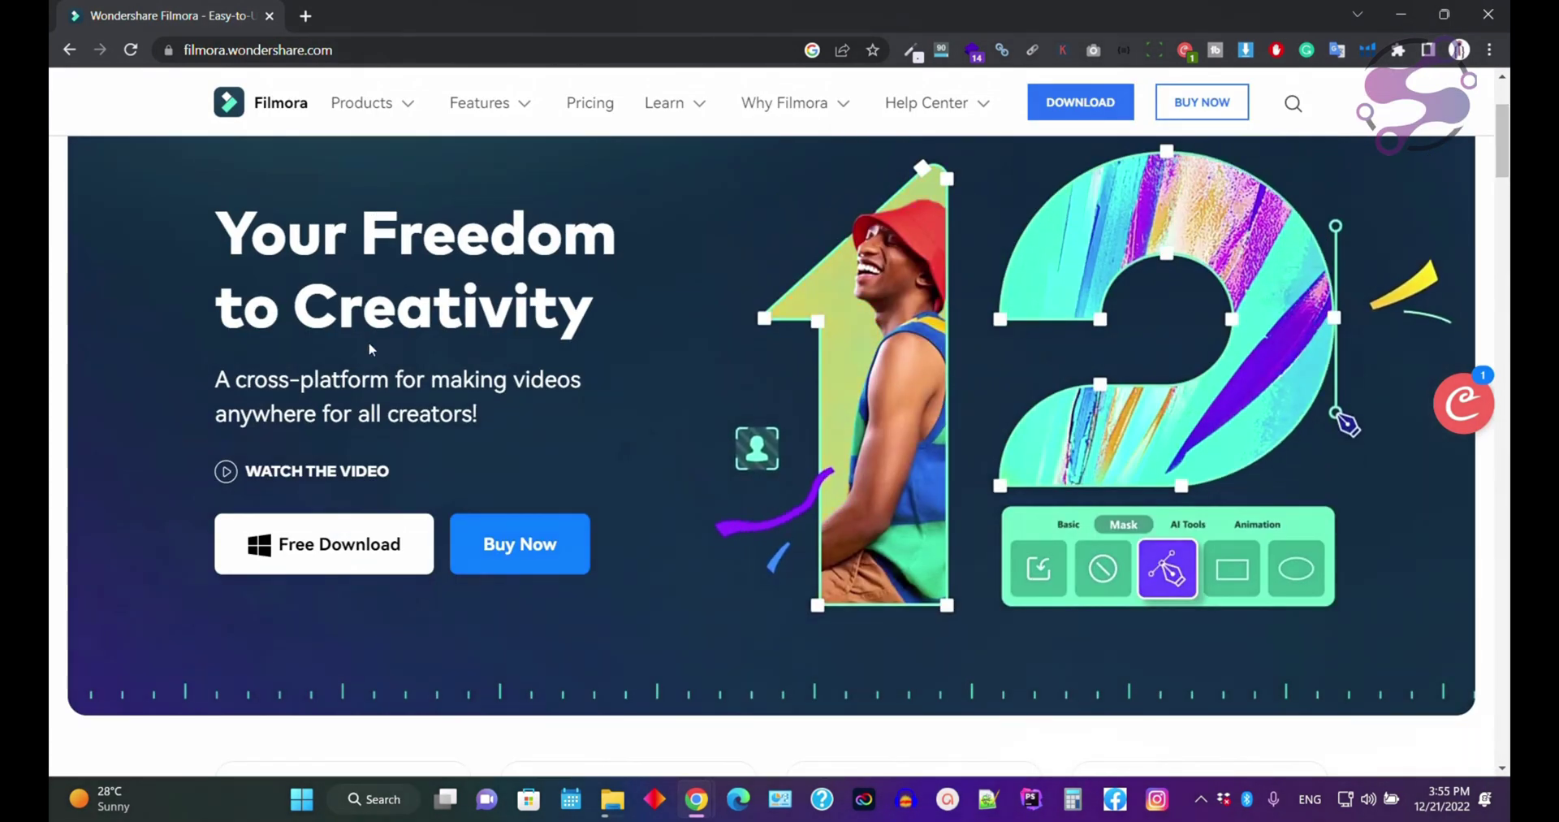
pyautogui.scroll(3, 370, 349)
pyautogui.scroll(-1, 1504, 140)
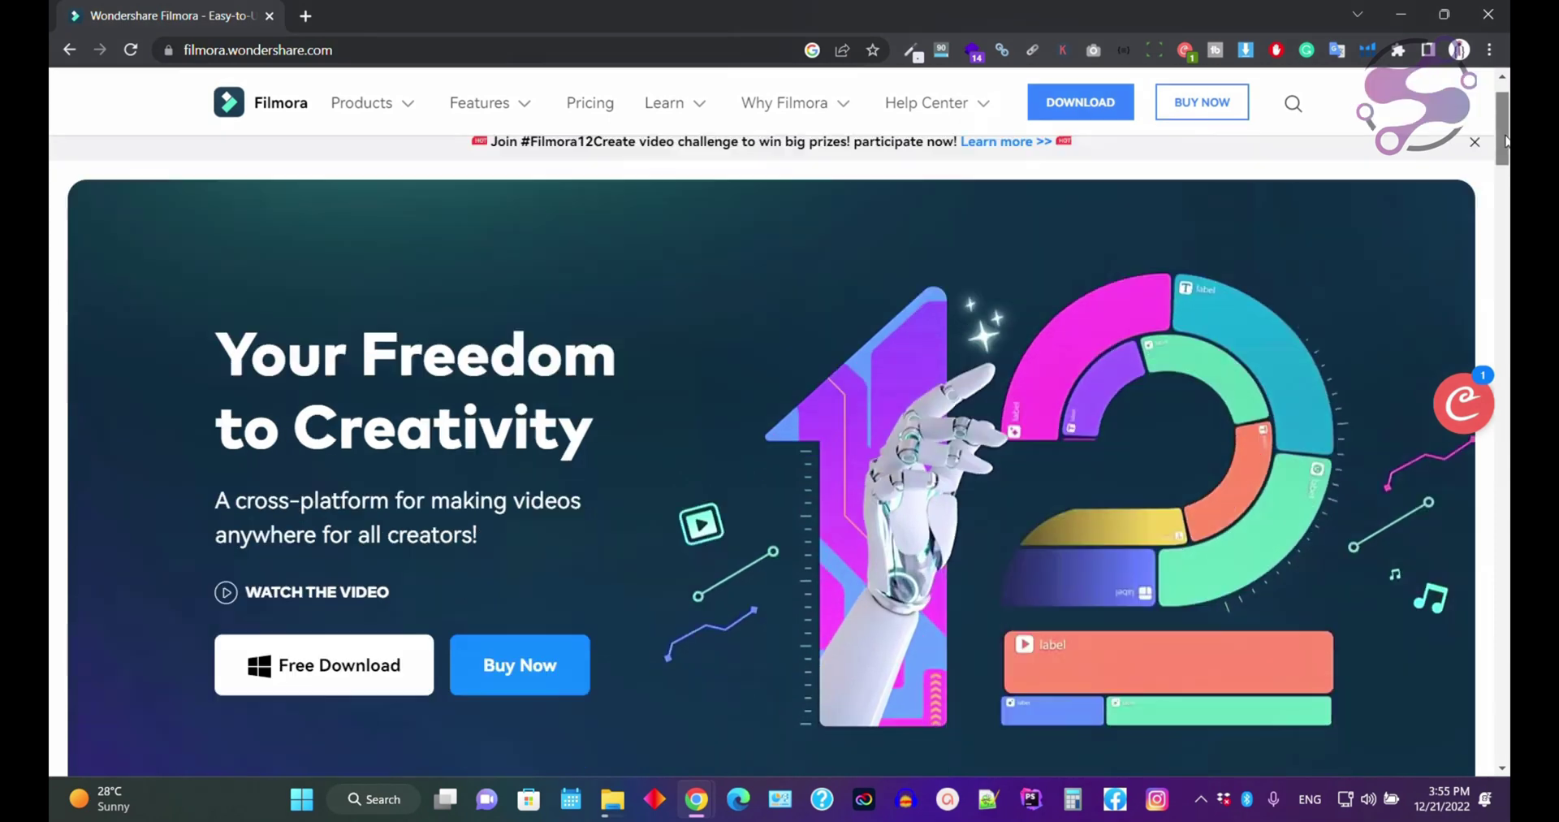
pyautogui.scroll(-3, 1504, 139)
pyautogui.scroll(2, 325, 224)
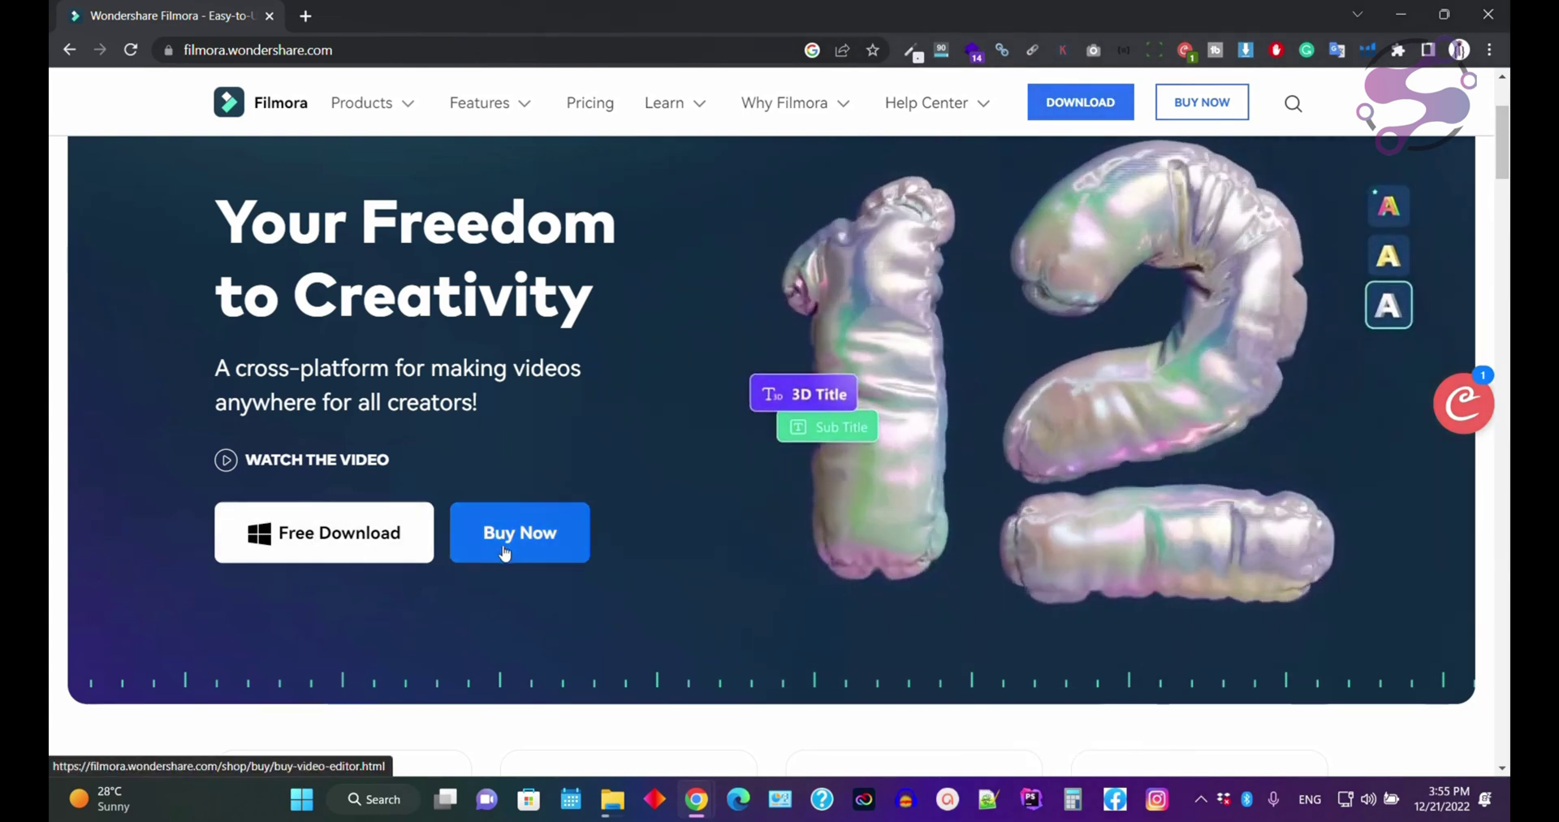
pyautogui.moveTo(1505, 136); pyautogui.dragTo(1506, 702)
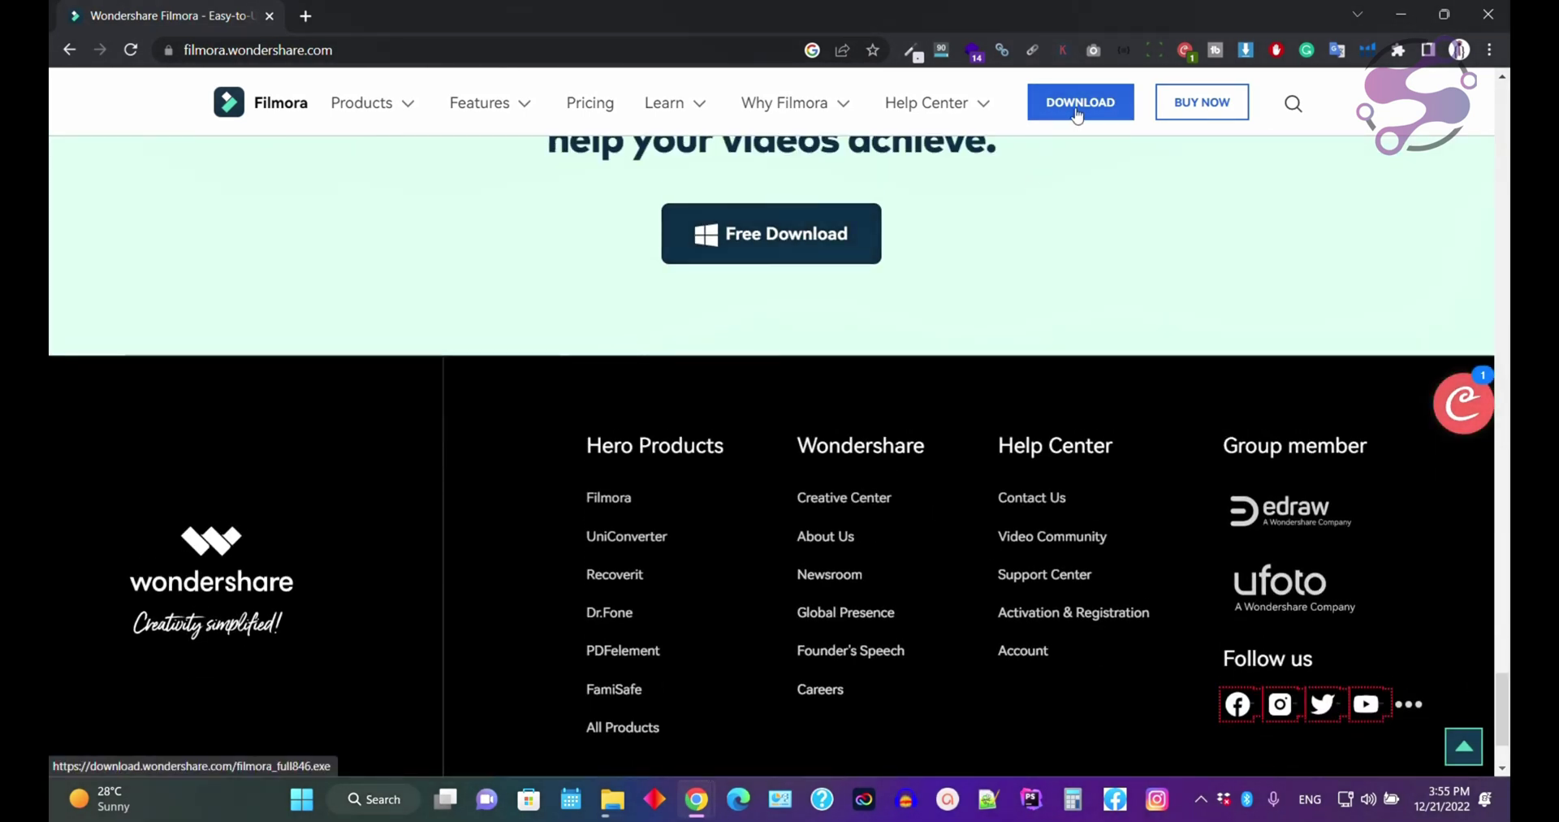
pyautogui.moveTo(1504, 702); pyautogui.dragTo(1507, 110)
pyautogui.click(512, 666)
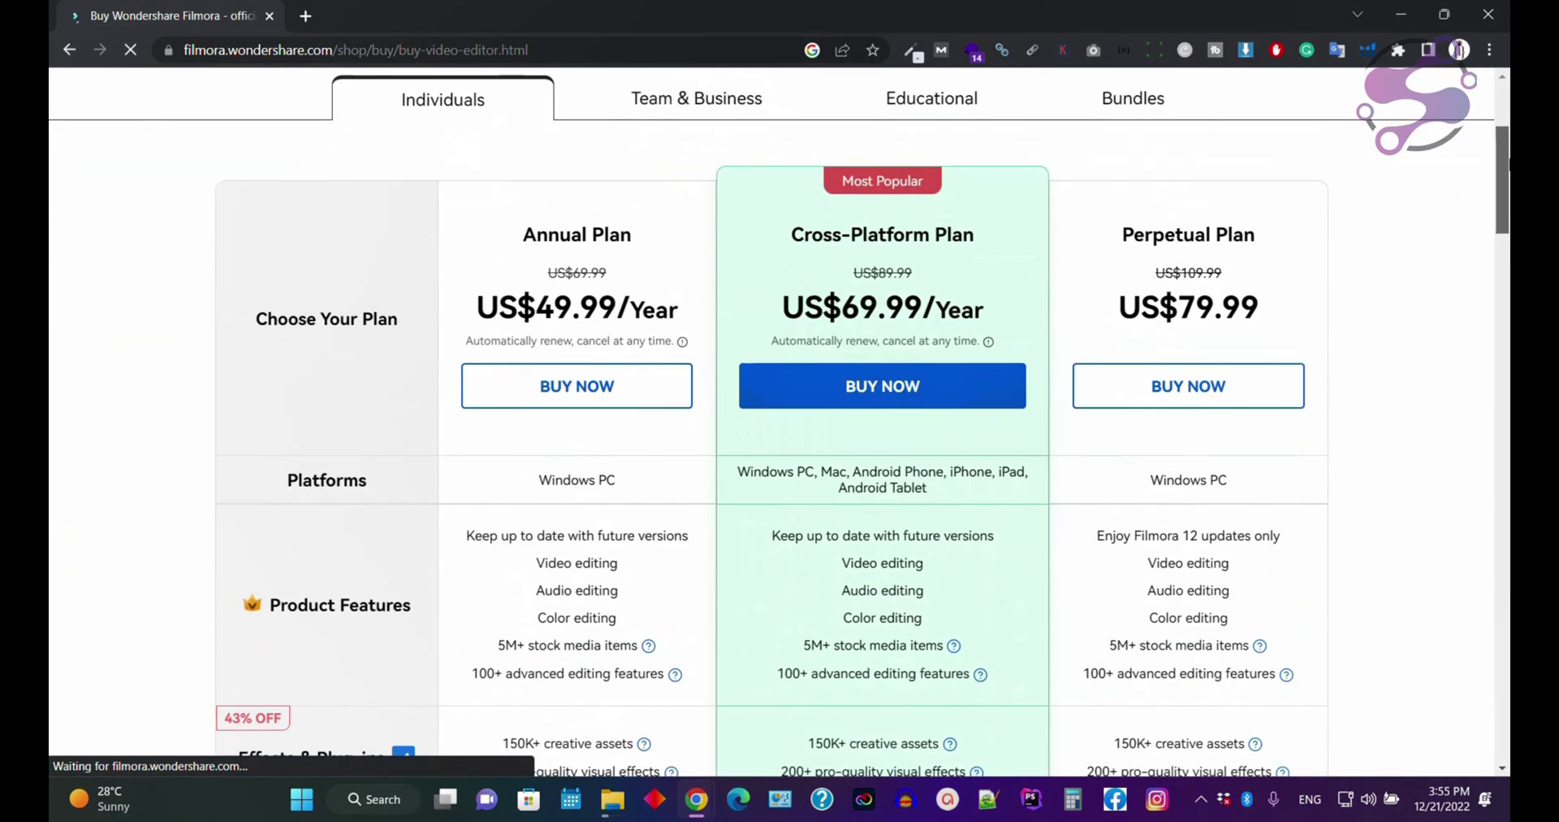
# - Switch the first individual plan's billing to the Annual Plan at US$49.99/Year
pyautogui.scroll(2, 613, 276)
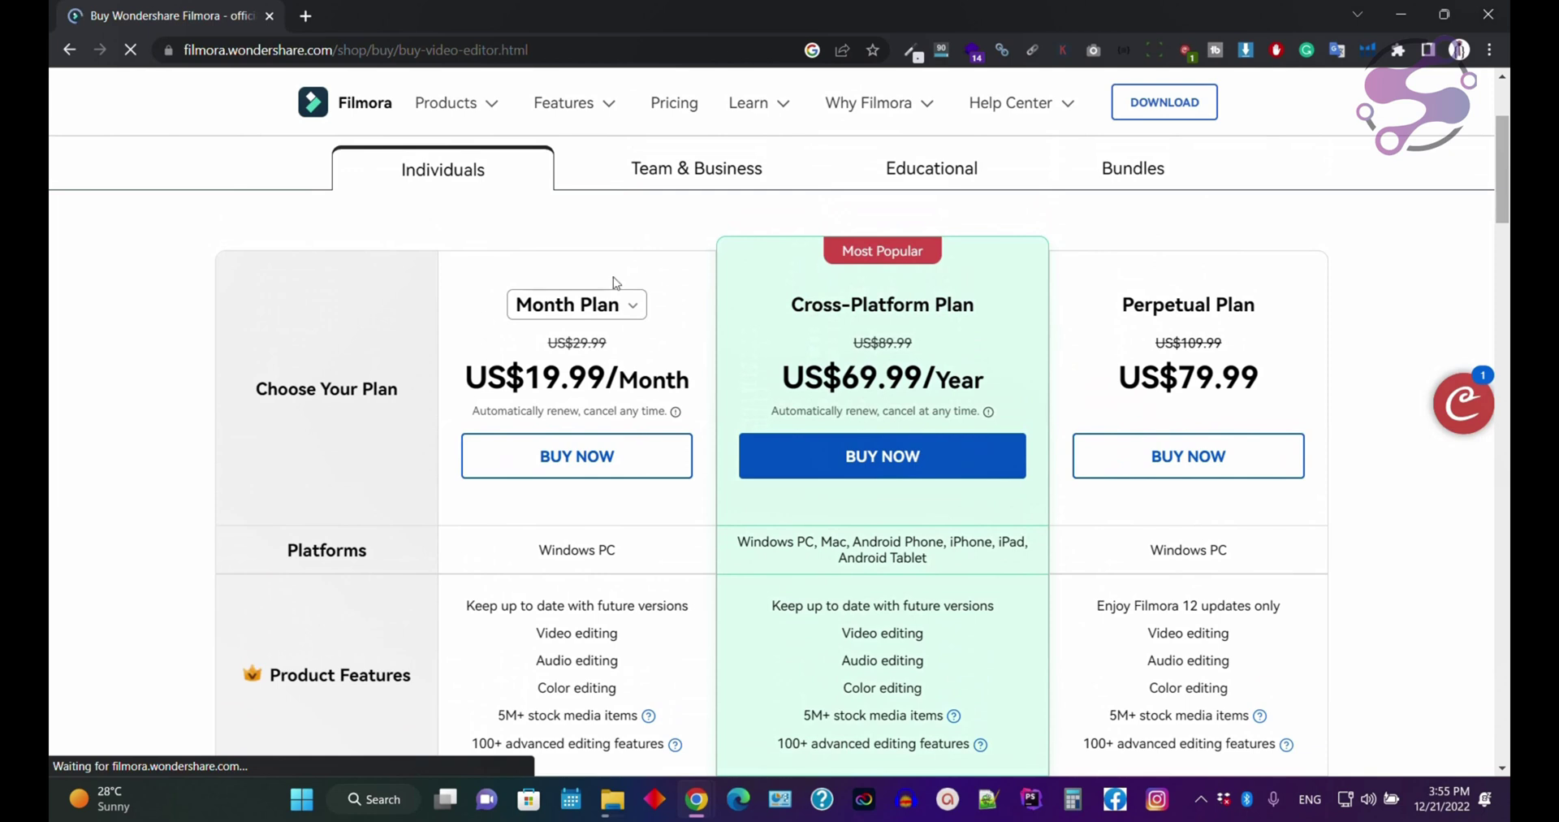
pyautogui.click(595, 317)
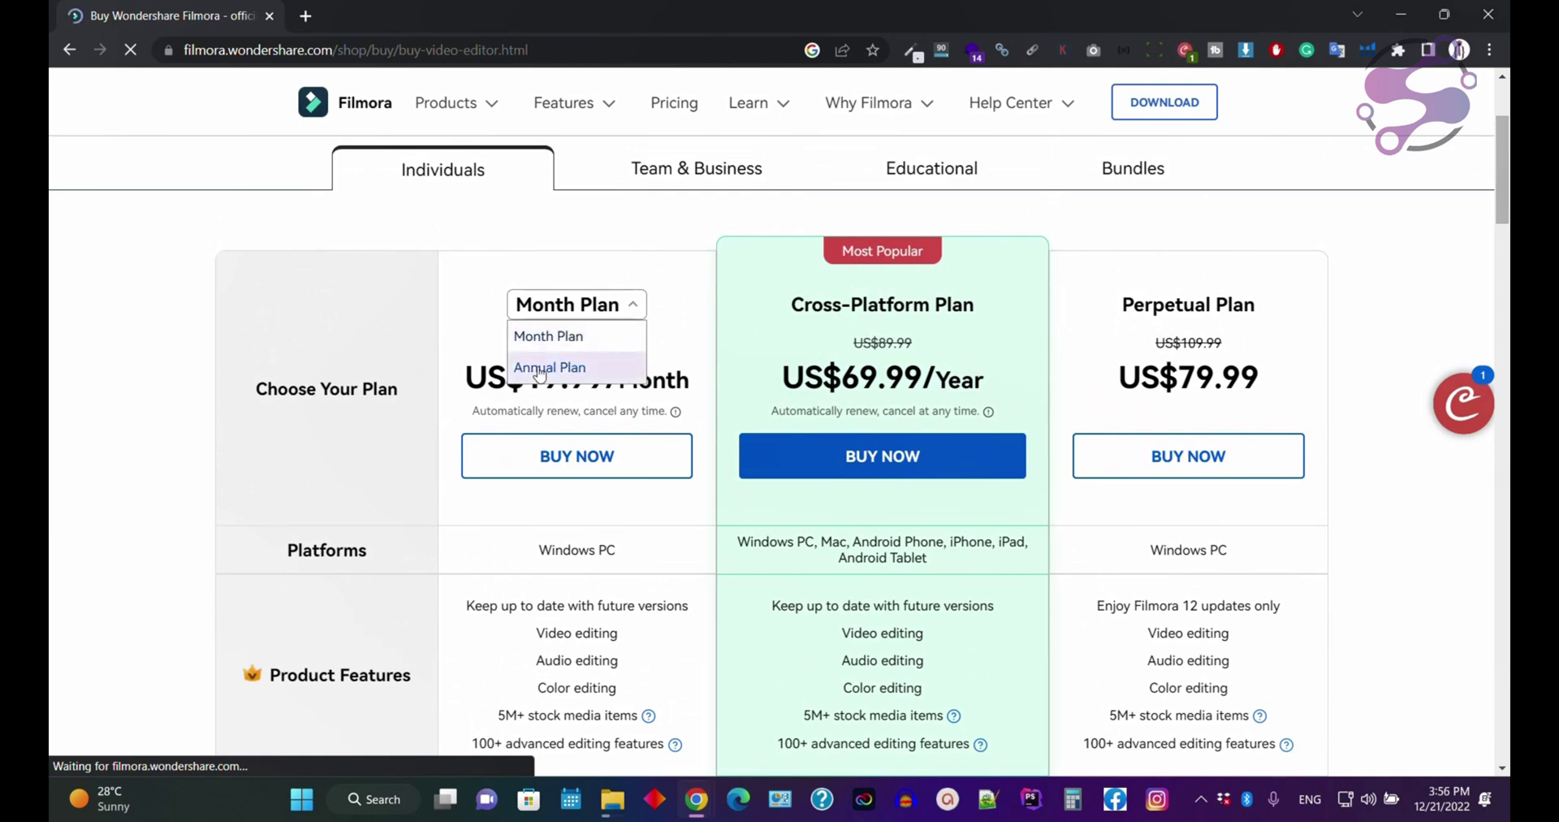
pyautogui.click(552, 355)
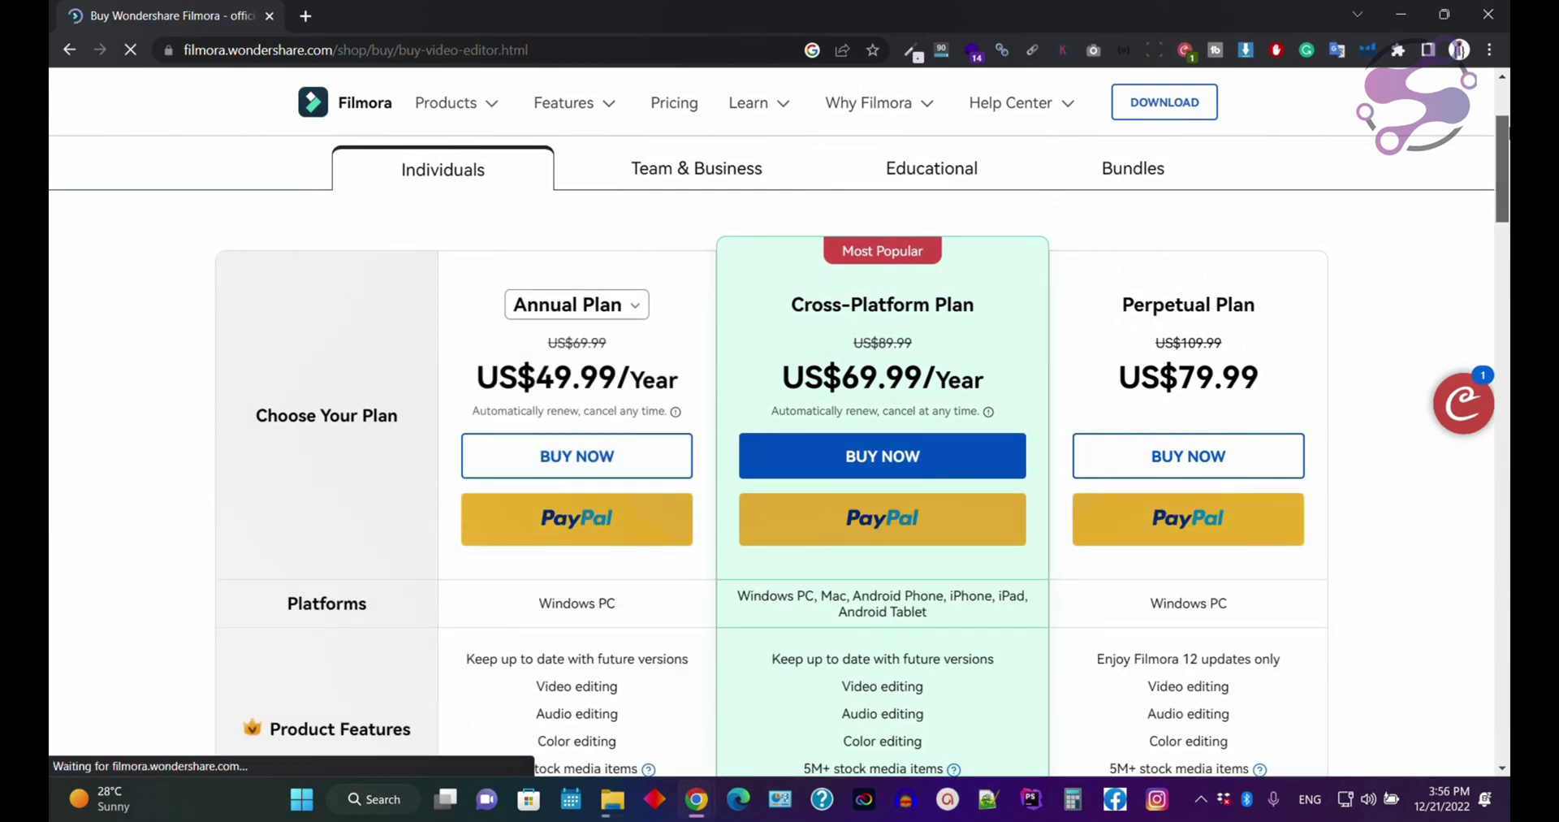
pyautogui.scroll(-2, 779, 446)
pyautogui.scroll(1, 779, 446)
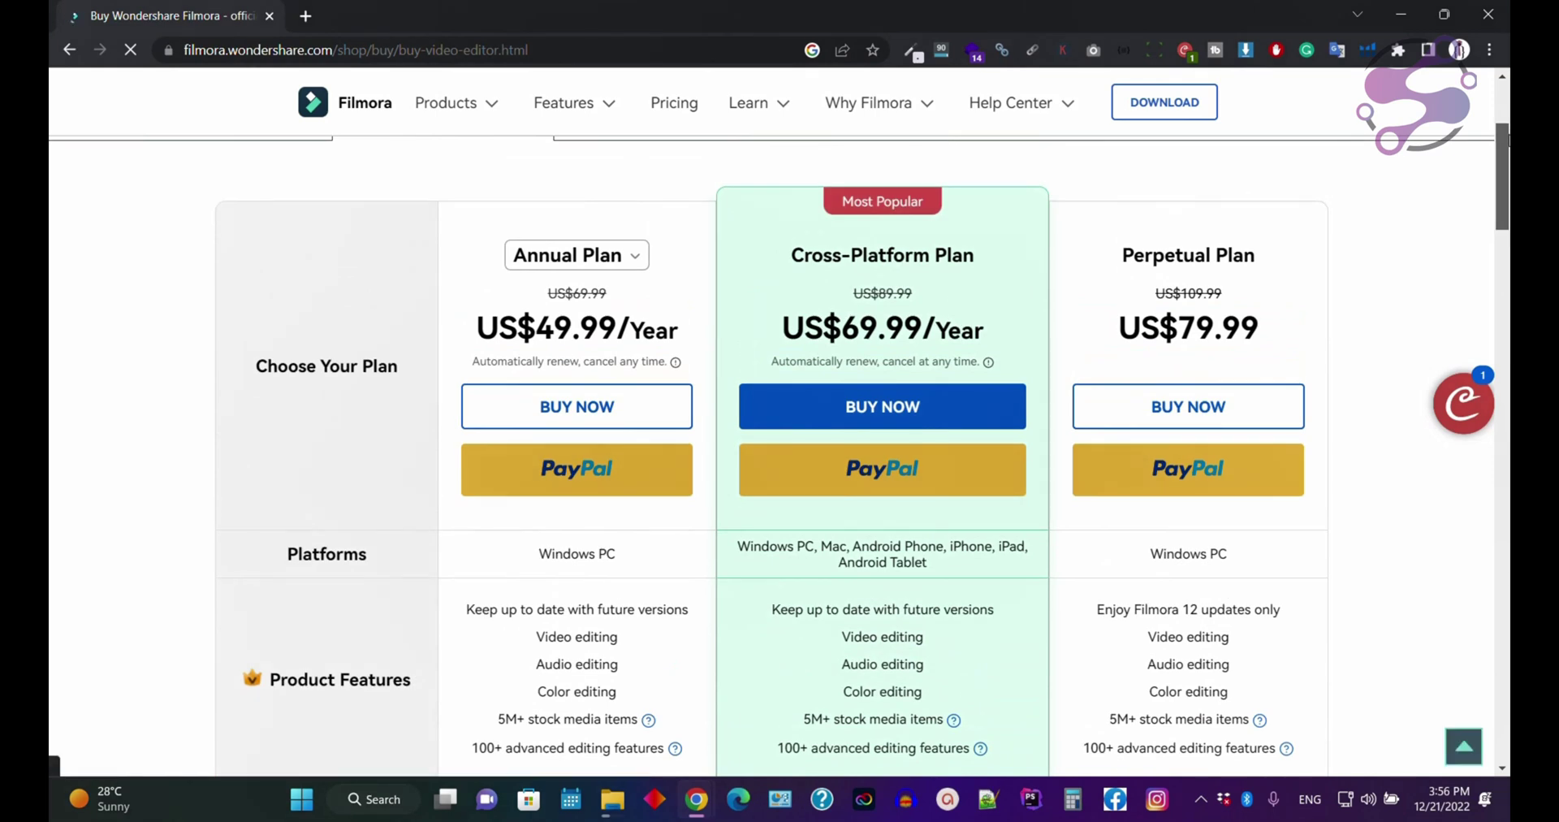
# - Highlight the Annual Plan's product features and service allowances in the comparison table
pyautogui.scroll(-1, 780, 446)
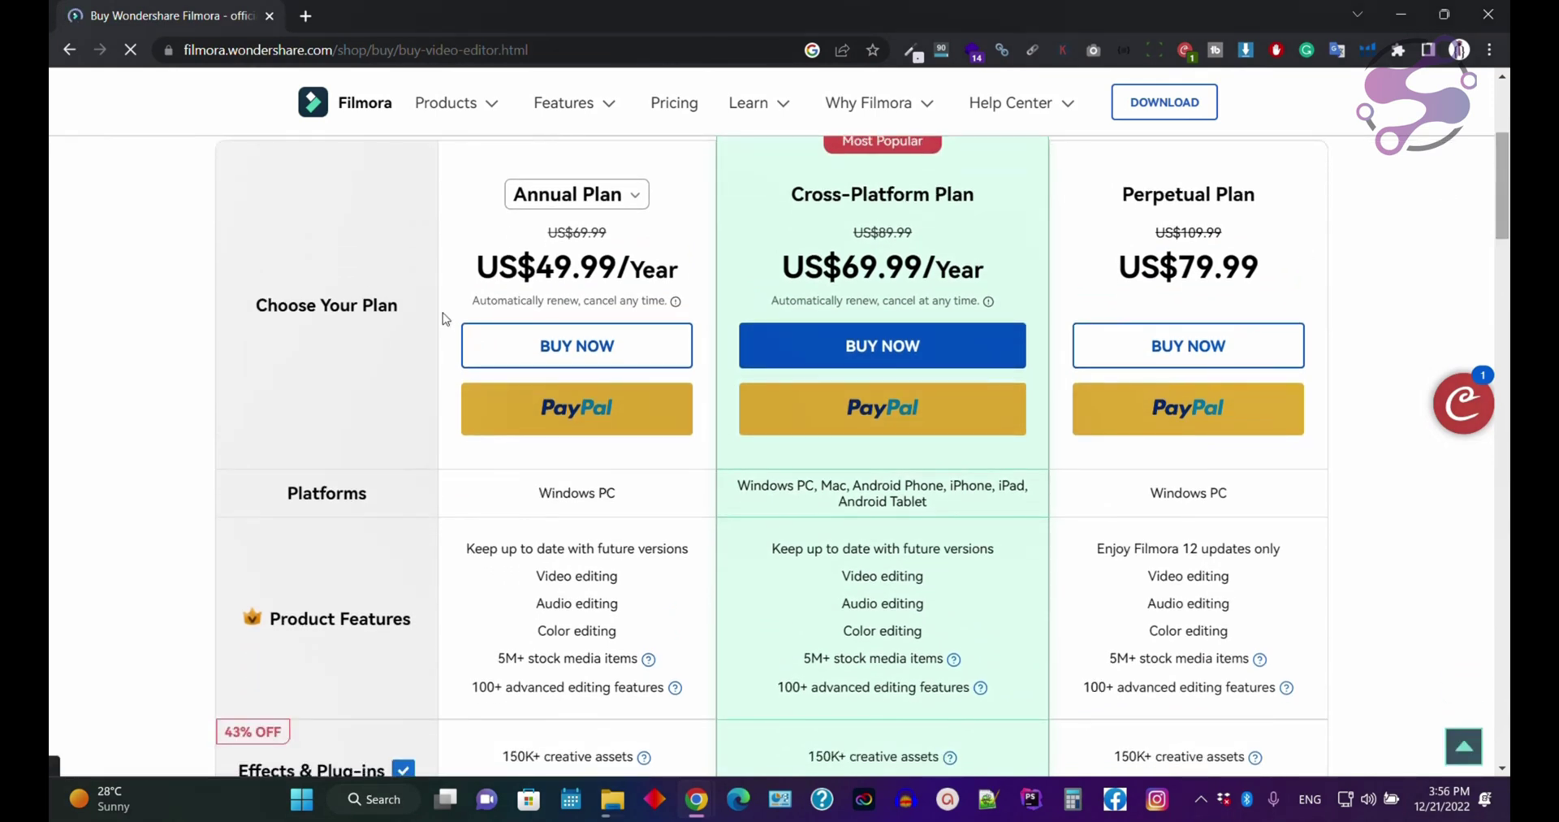
pyautogui.scroll(-2, 588, 341)
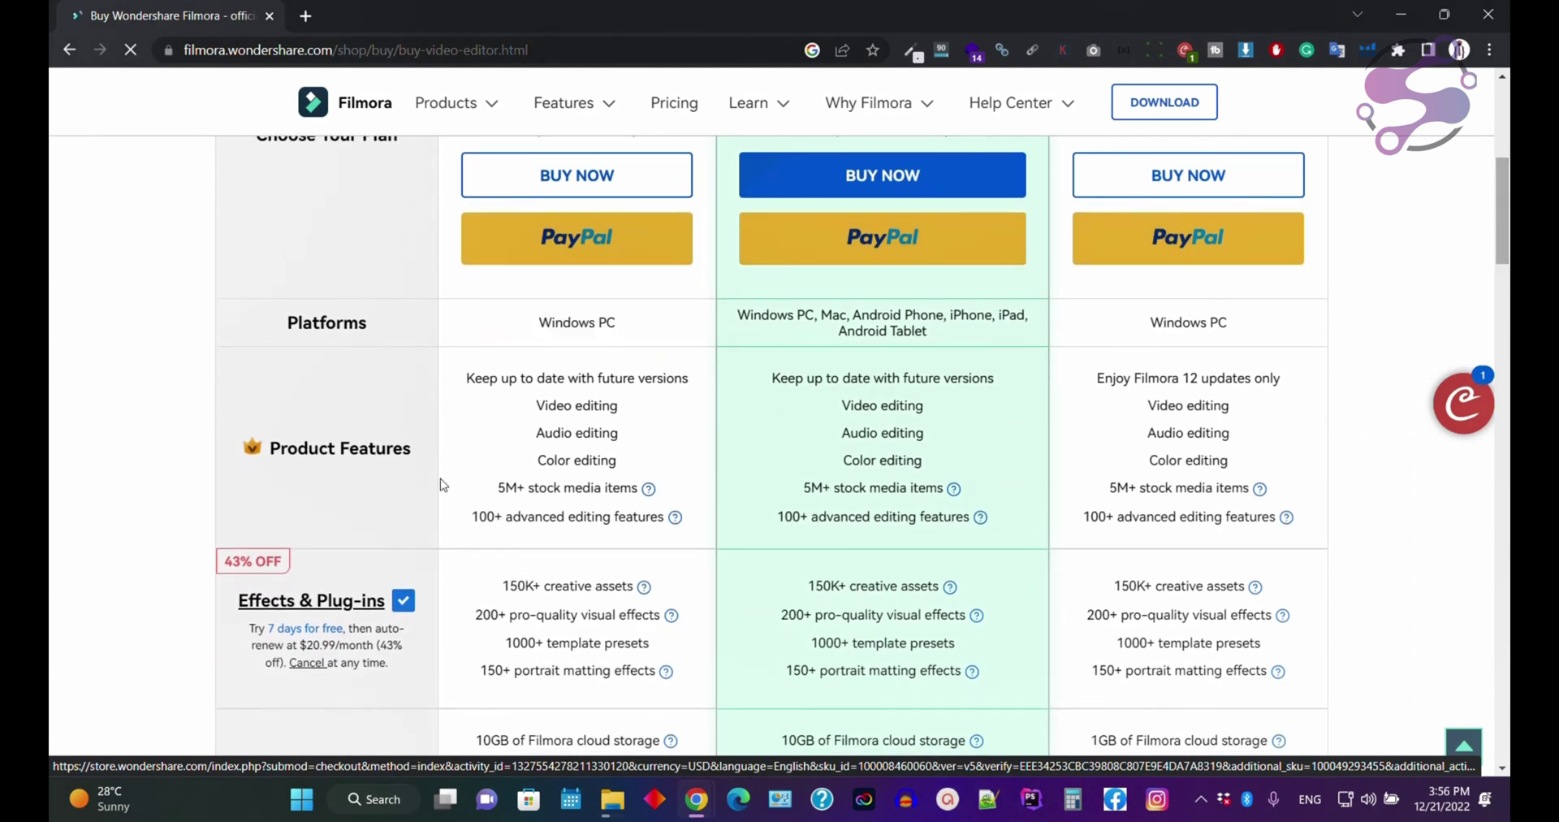
pyautogui.moveTo(537, 406); pyautogui.dragTo(661, 428)
pyautogui.click(661, 428)
pyautogui.scroll(-1, 662, 428)
pyautogui.scroll(-3, 771, 455)
pyautogui.moveTo(461, 355); pyautogui.dragTo(659, 412)
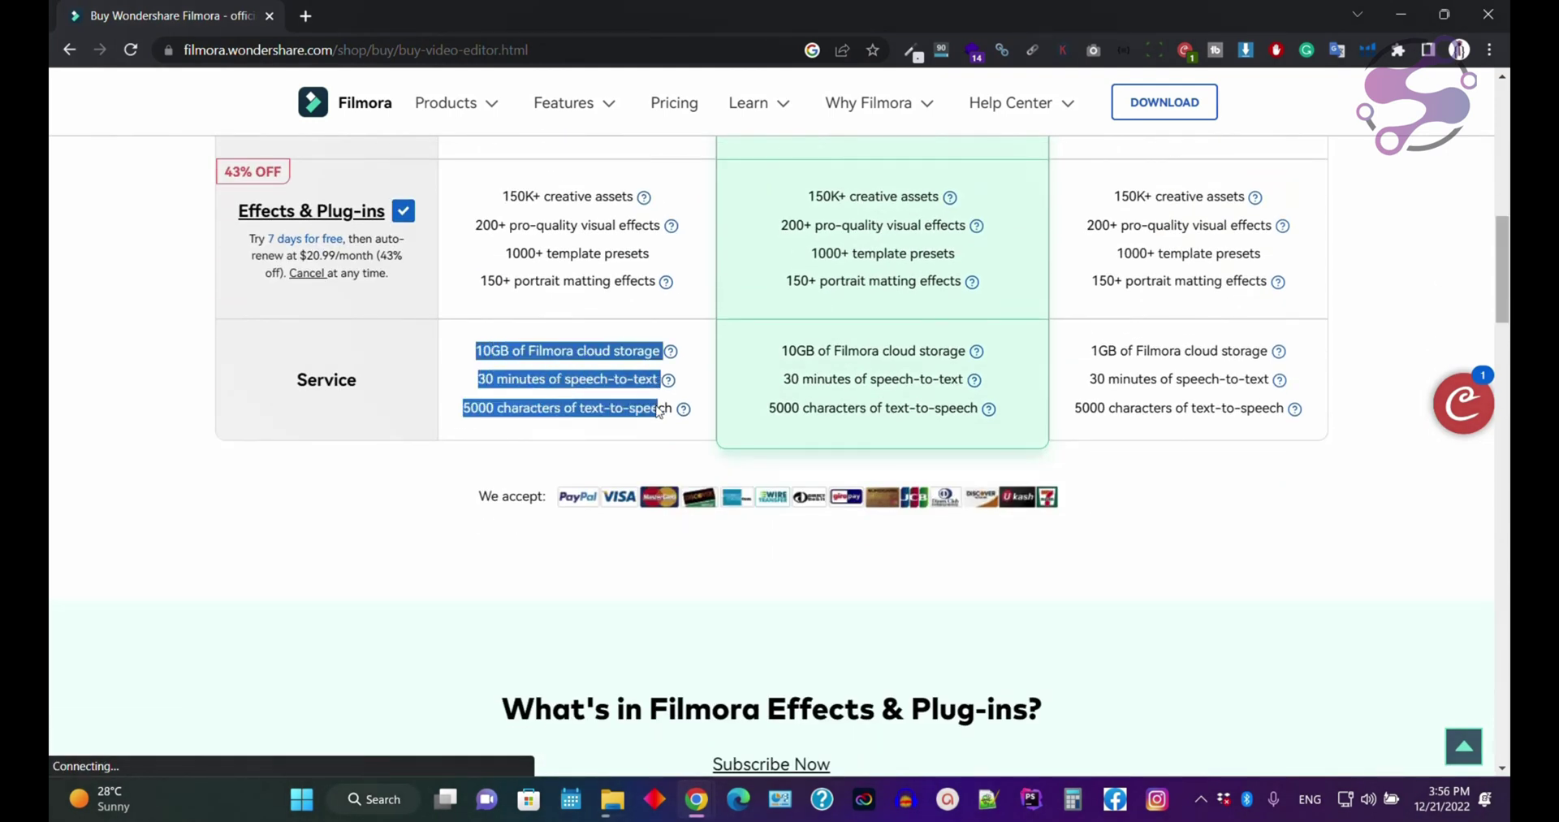
# - Highlight the Perpetual plan header and its 'Enjoy Filmora 12 updates only' line
pyautogui.scroll(6, 1194, 293)
pyautogui.doubleClick(1149, 238)
pyautogui.click(1166, 239)
pyautogui.scroll(-2, 1509, 207)
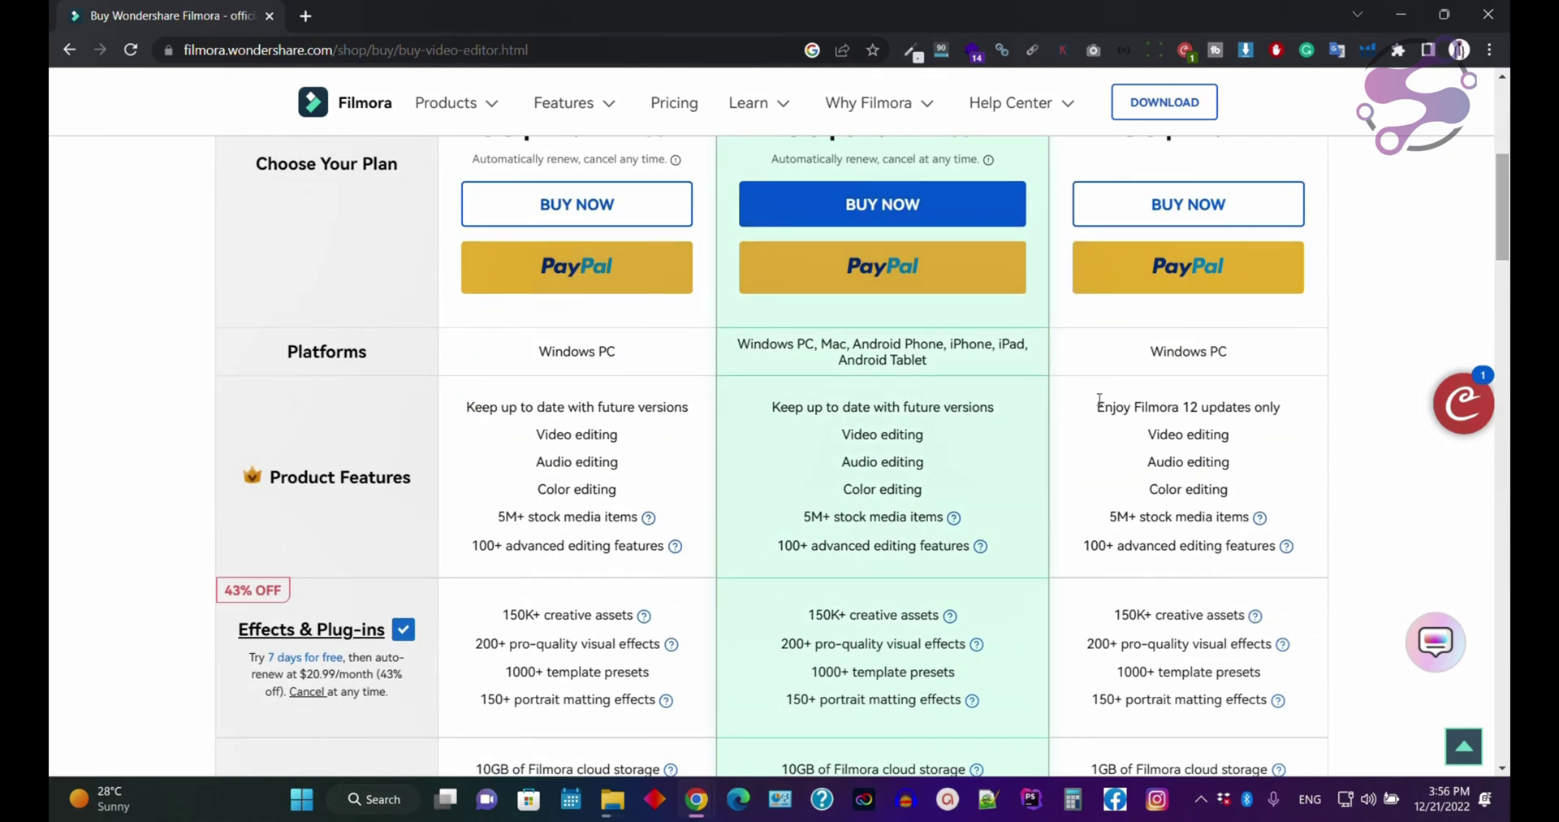
pyautogui.moveTo(1099, 399); pyautogui.dragTo(1231, 398)
pyautogui.click(1418, 310)
pyautogui.moveTo(1508, 230); pyautogui.dragTo(1508, 249)
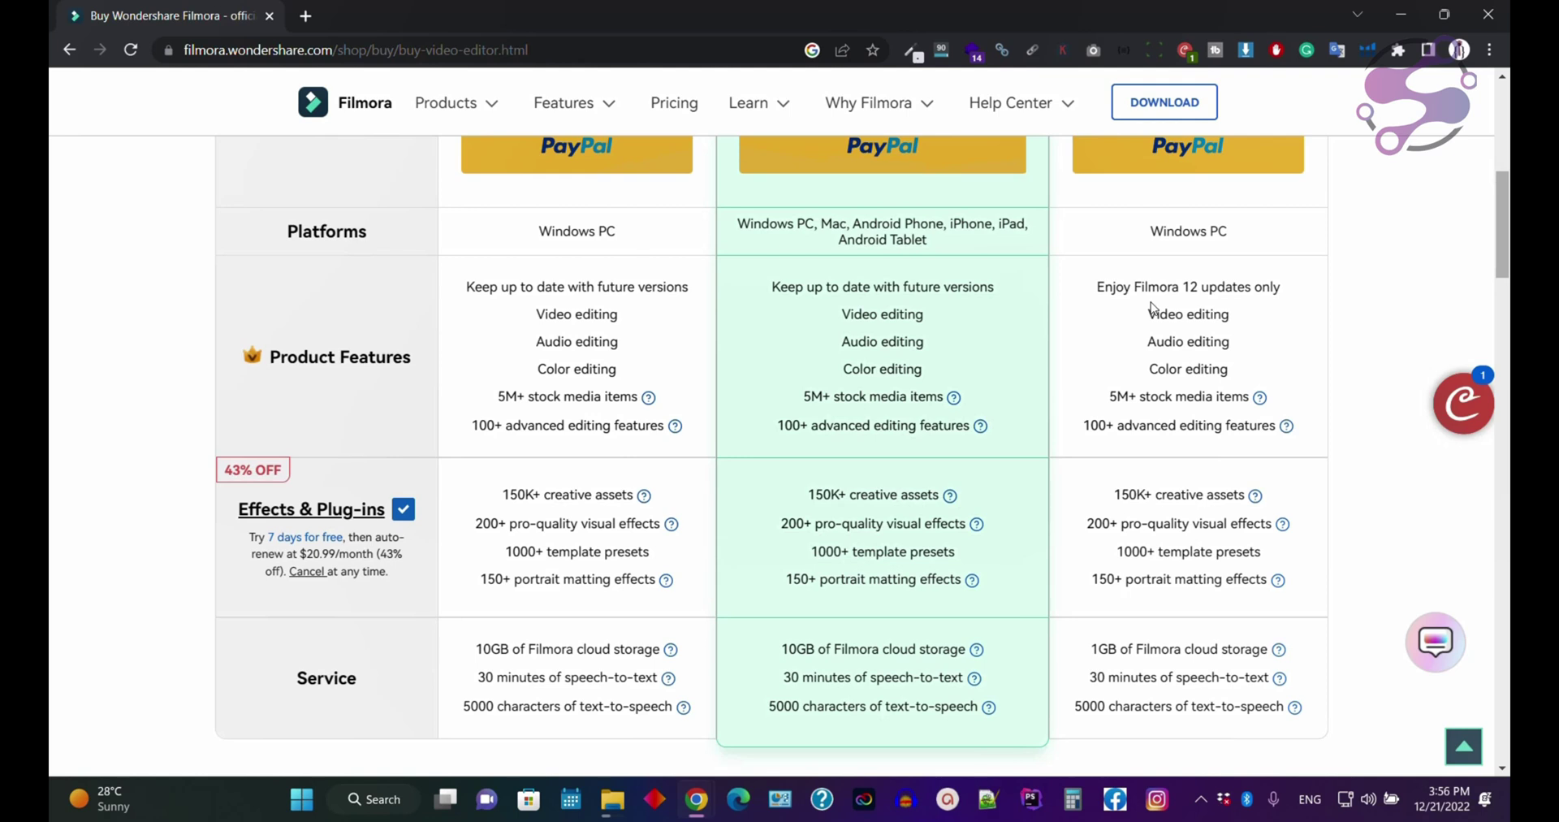
# - Scroll the Individuals plan table and highlight the first plan's product feature list
pyautogui.moveTo(1504, 229); pyautogui.dragTo(1505, 213)
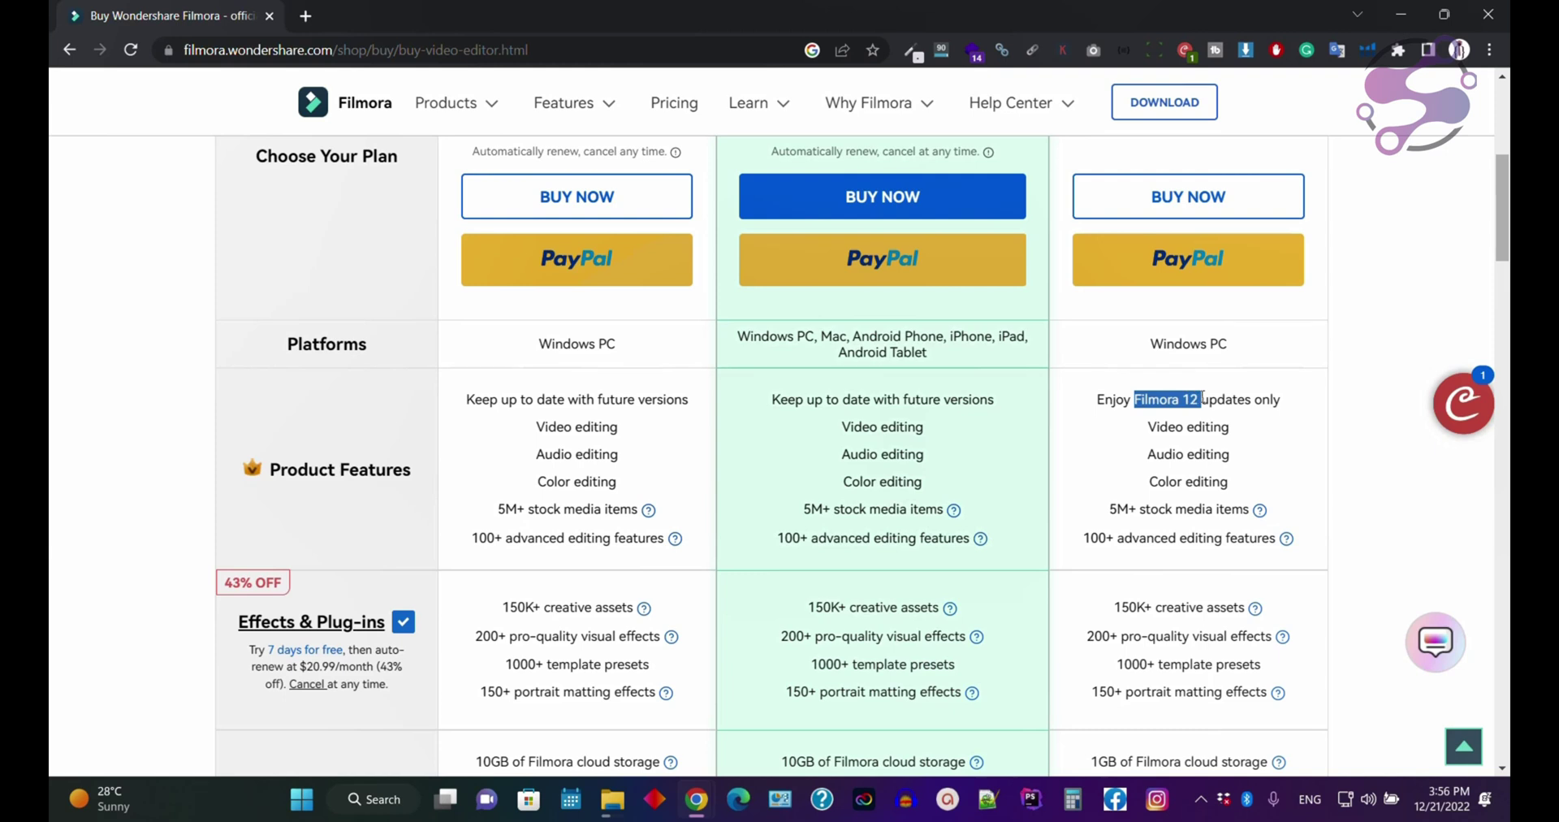
pyautogui.scroll(3, 1504, 284)
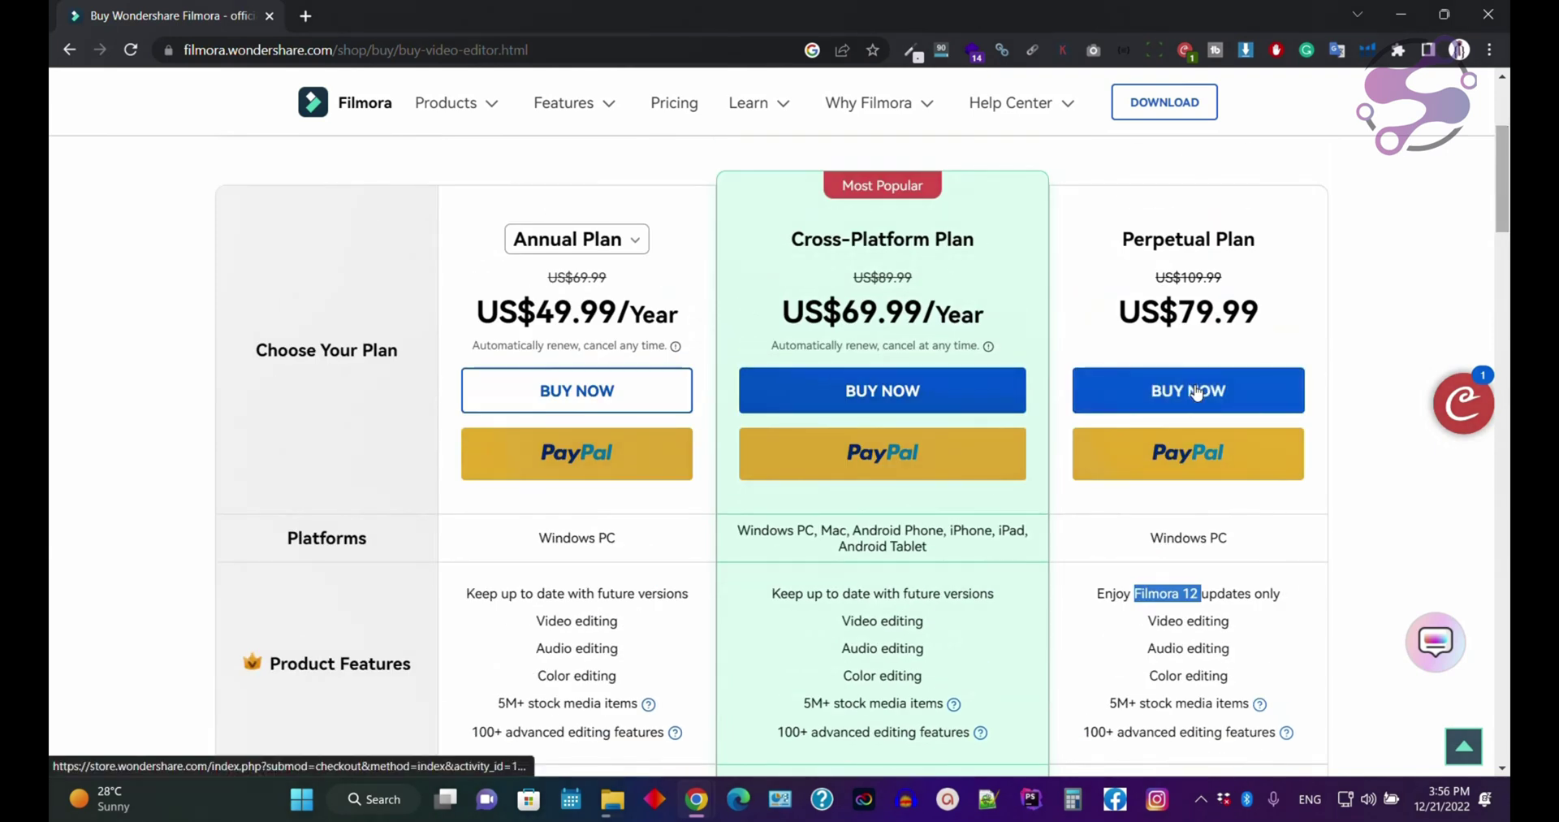
pyautogui.scroll(-5, 1509, 284)
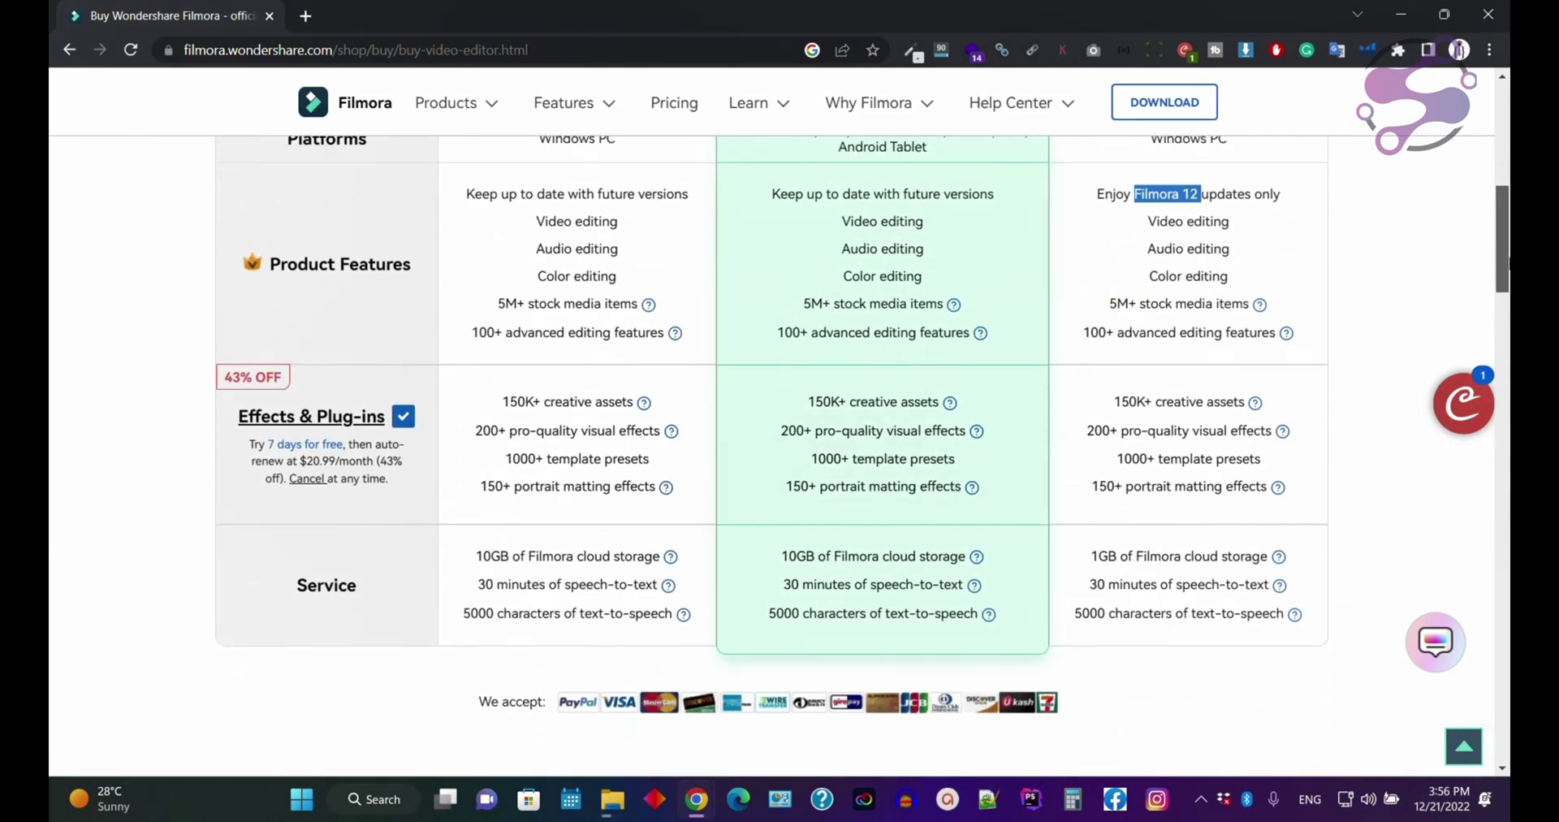
pyautogui.moveTo(481, 214); pyautogui.dragTo(562, 304)
pyautogui.moveTo(1170, 400); pyautogui.dragTo(1186, 506)
pyautogui.scroll(-4, 1506, 274)
pyautogui.scroll(1, 1507, 275)
pyautogui.scroll(7, 1507, 209)
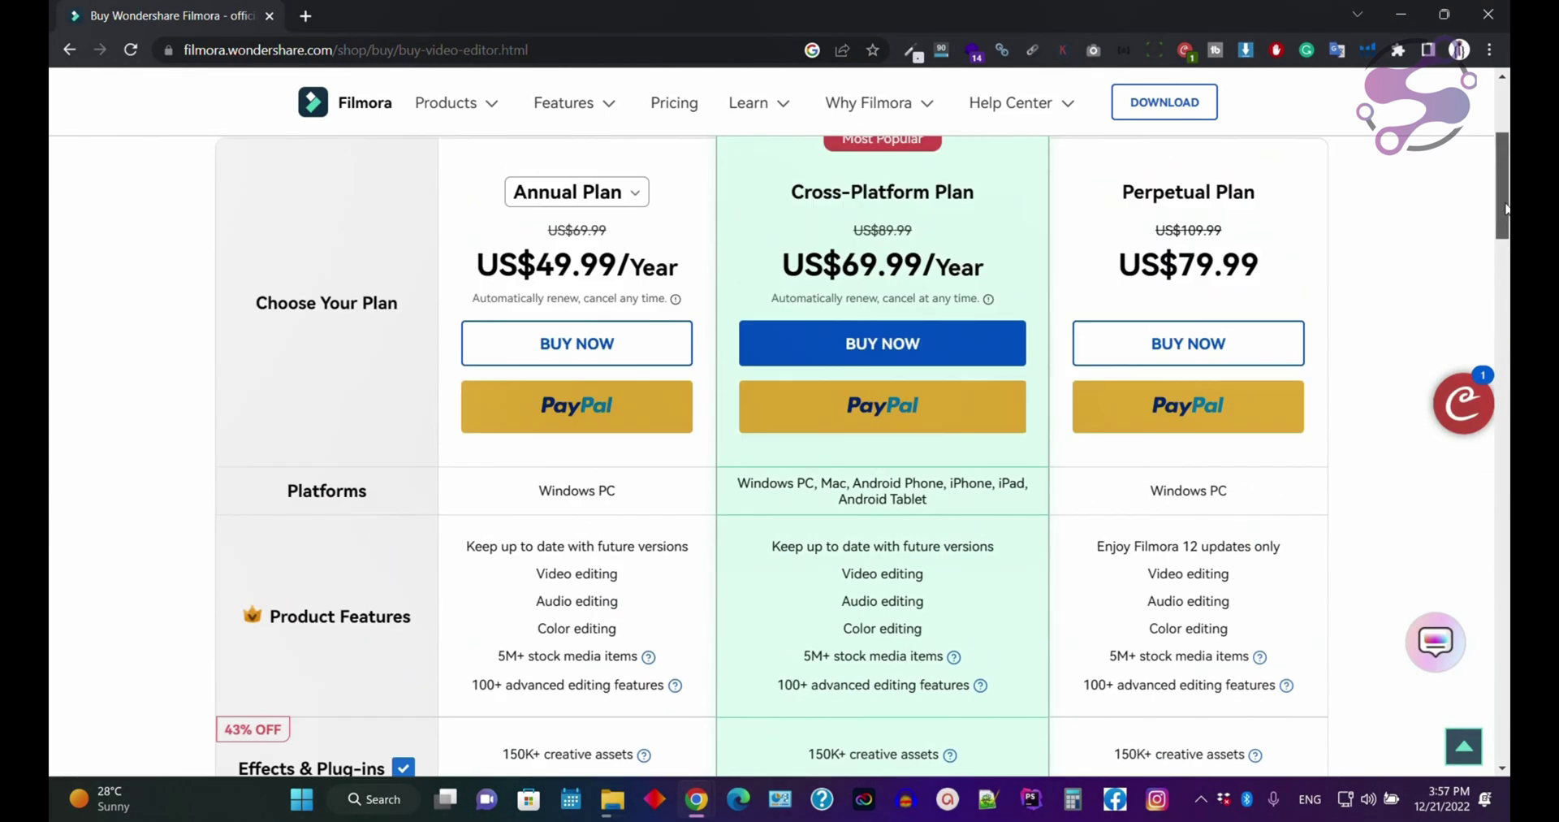
pyautogui.scroll(1, 1507, 209)
# - Review the Cross-Platform Plan's platforms and effects, then open the Educational pricing plans
pyautogui.moveTo(793, 244); pyautogui.dragTo(972, 243)
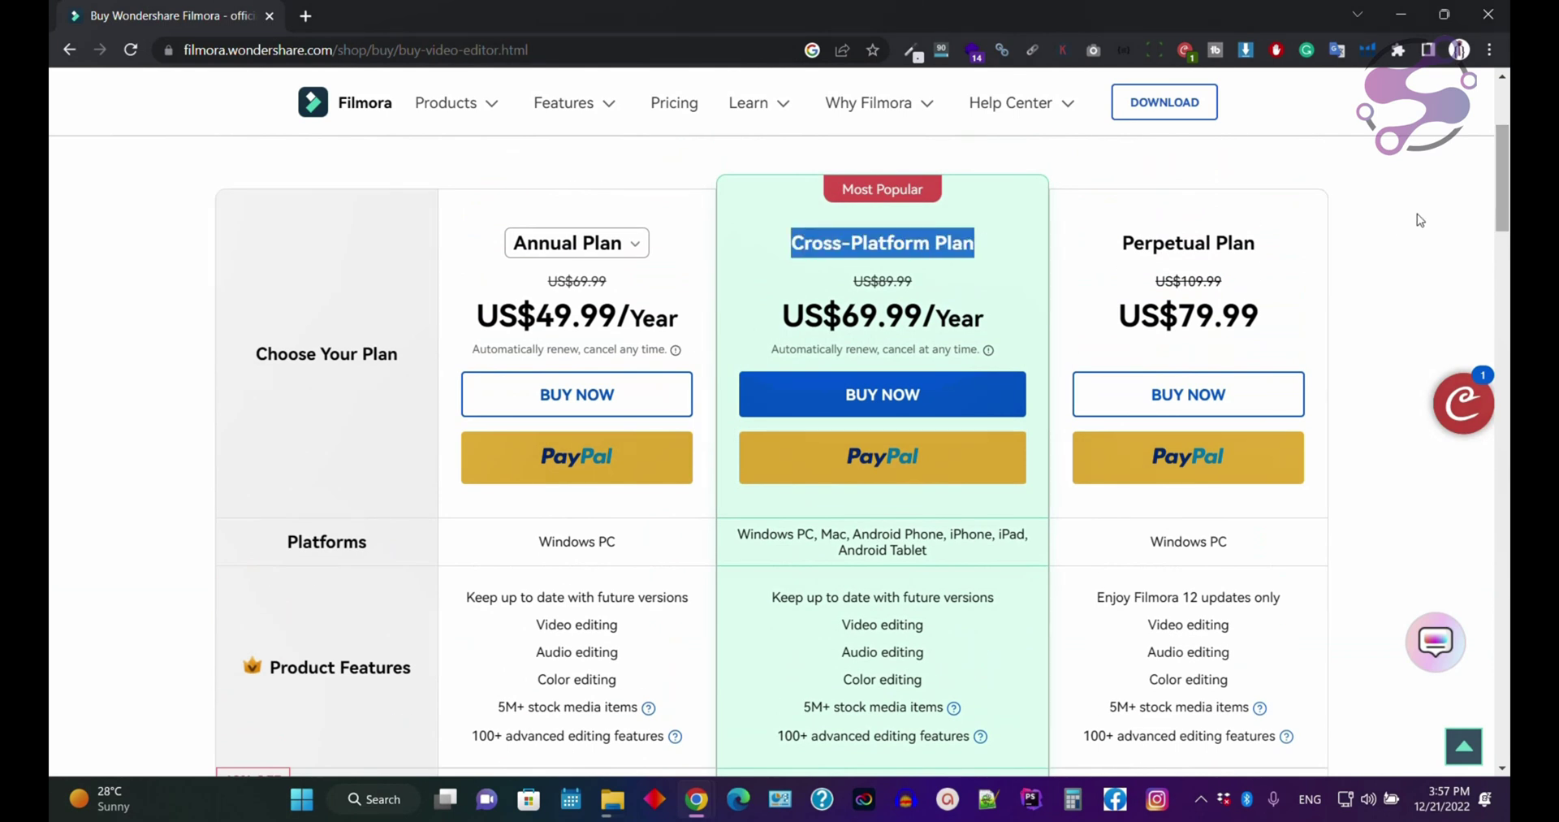
pyautogui.scroll(-3, 1420, 219)
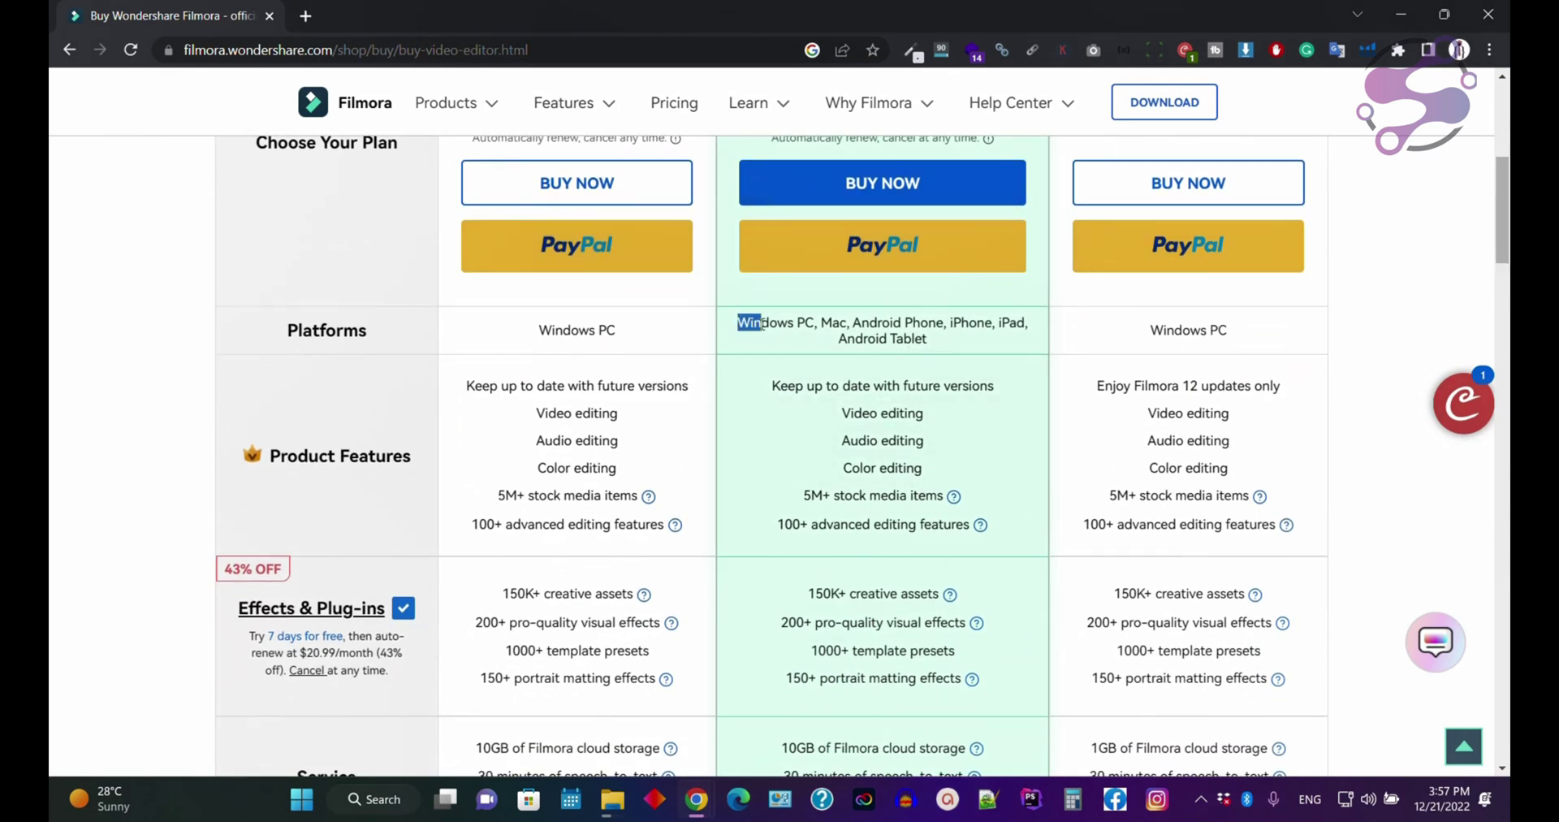
pyautogui.moveTo(832, 324); pyautogui.dragTo(901, 324)
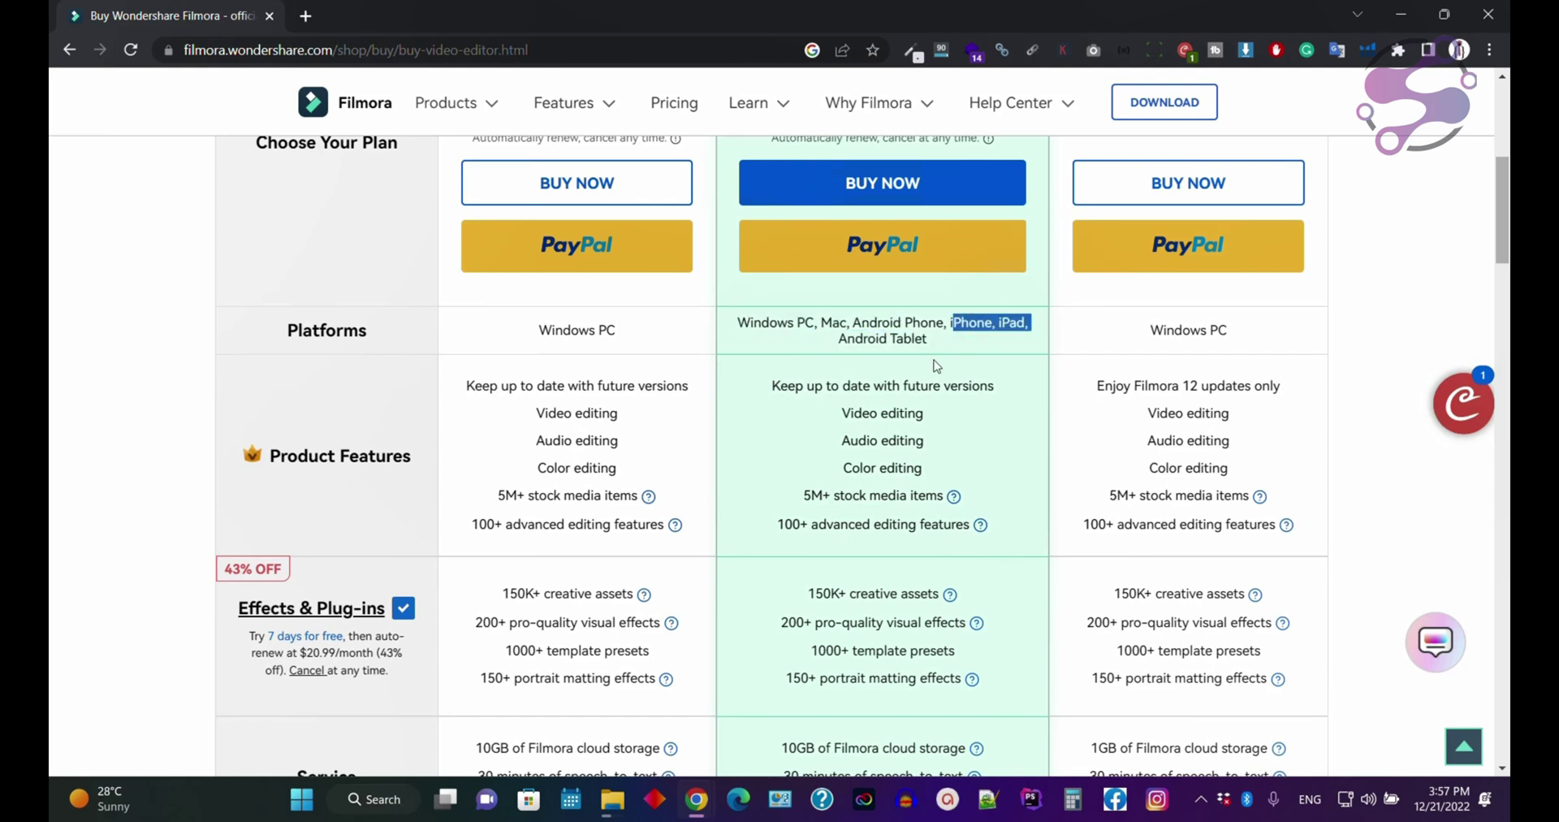
pyautogui.scroll(-1, 1505, 209)
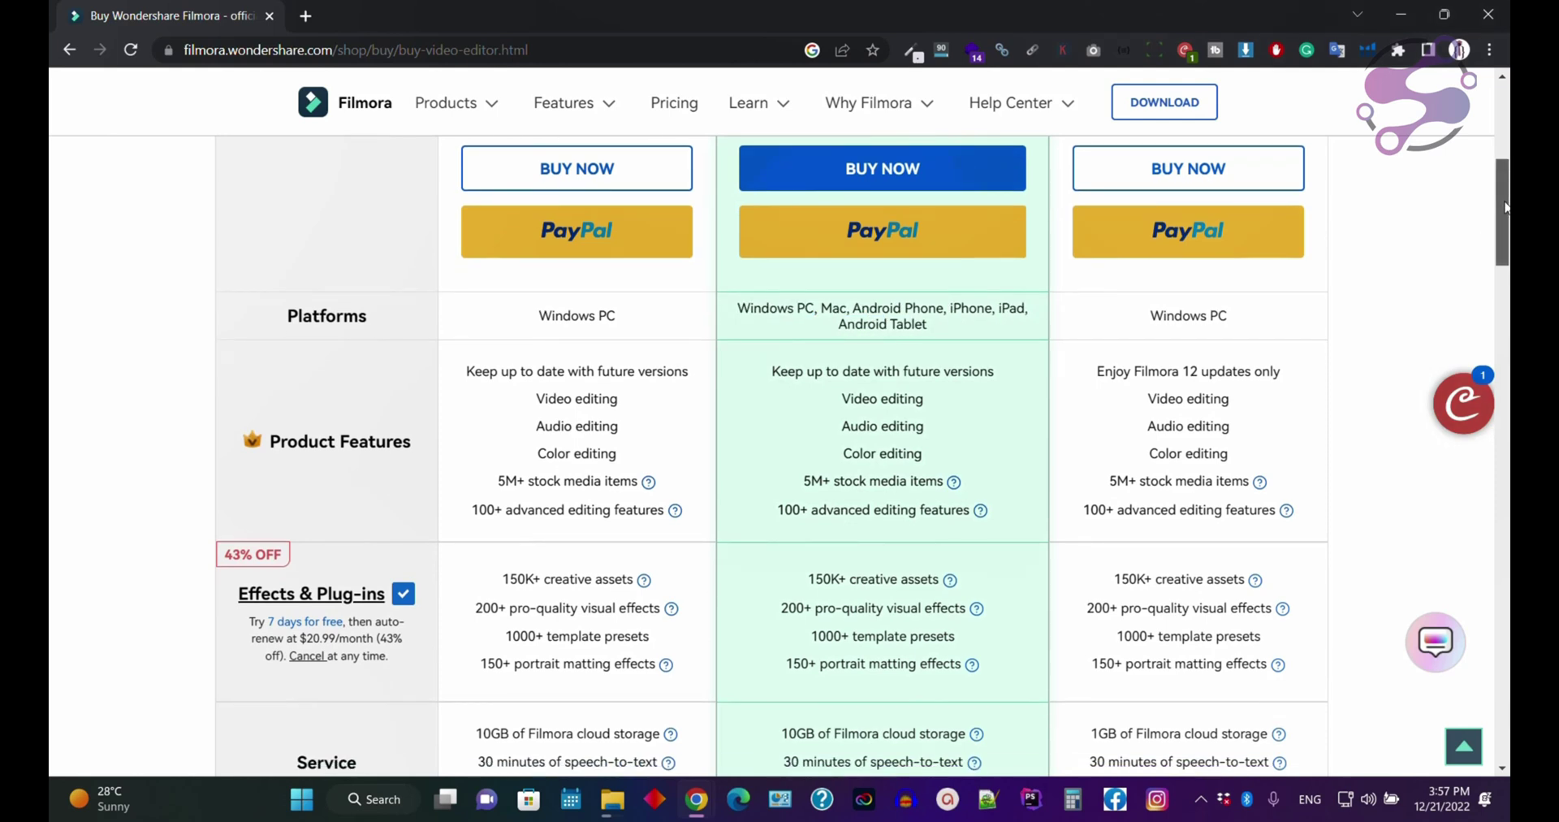
pyautogui.scroll(-1, 1505, 210)
pyautogui.moveTo(749, 277); pyautogui.dragTo(848, 347)
pyautogui.moveTo(808, 473); pyautogui.dragTo(916, 558)
pyautogui.scroll(-3, 1498, 231)
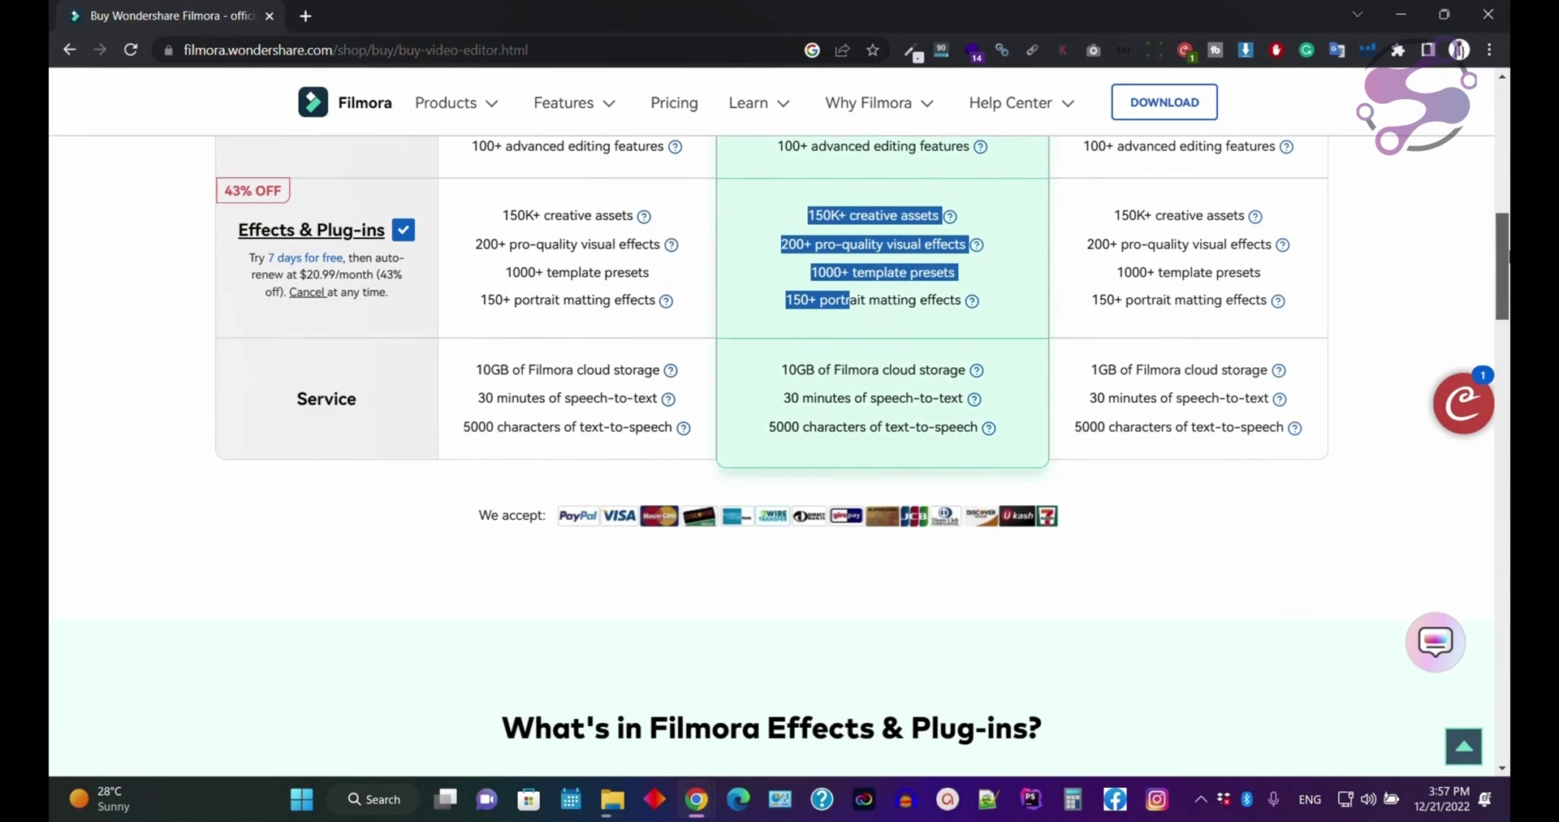
pyautogui.moveTo(1501, 276); pyautogui.dragTo(1503, 169)
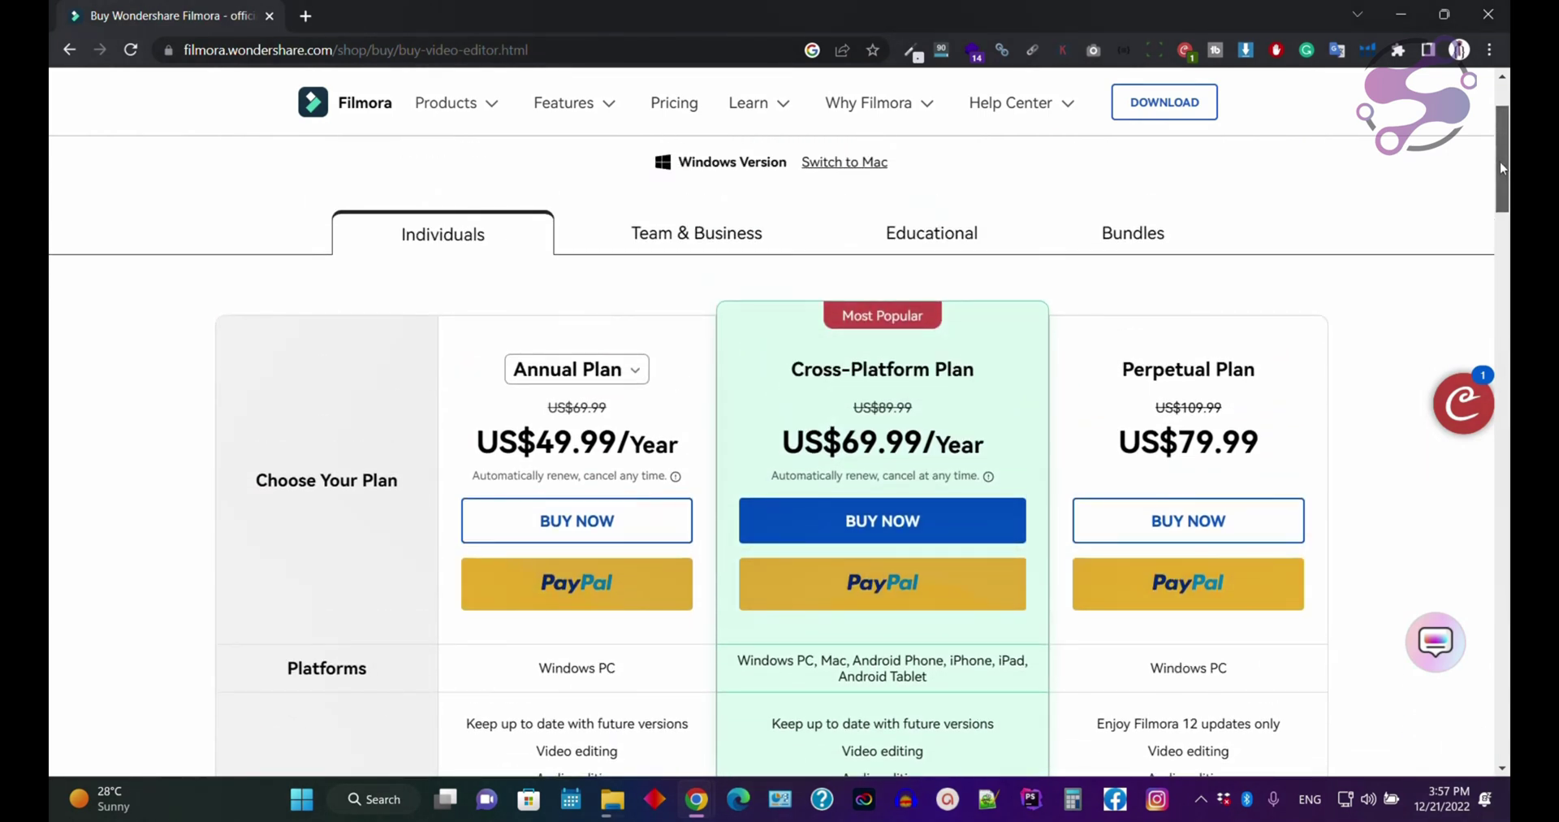
pyautogui.click(916, 251)
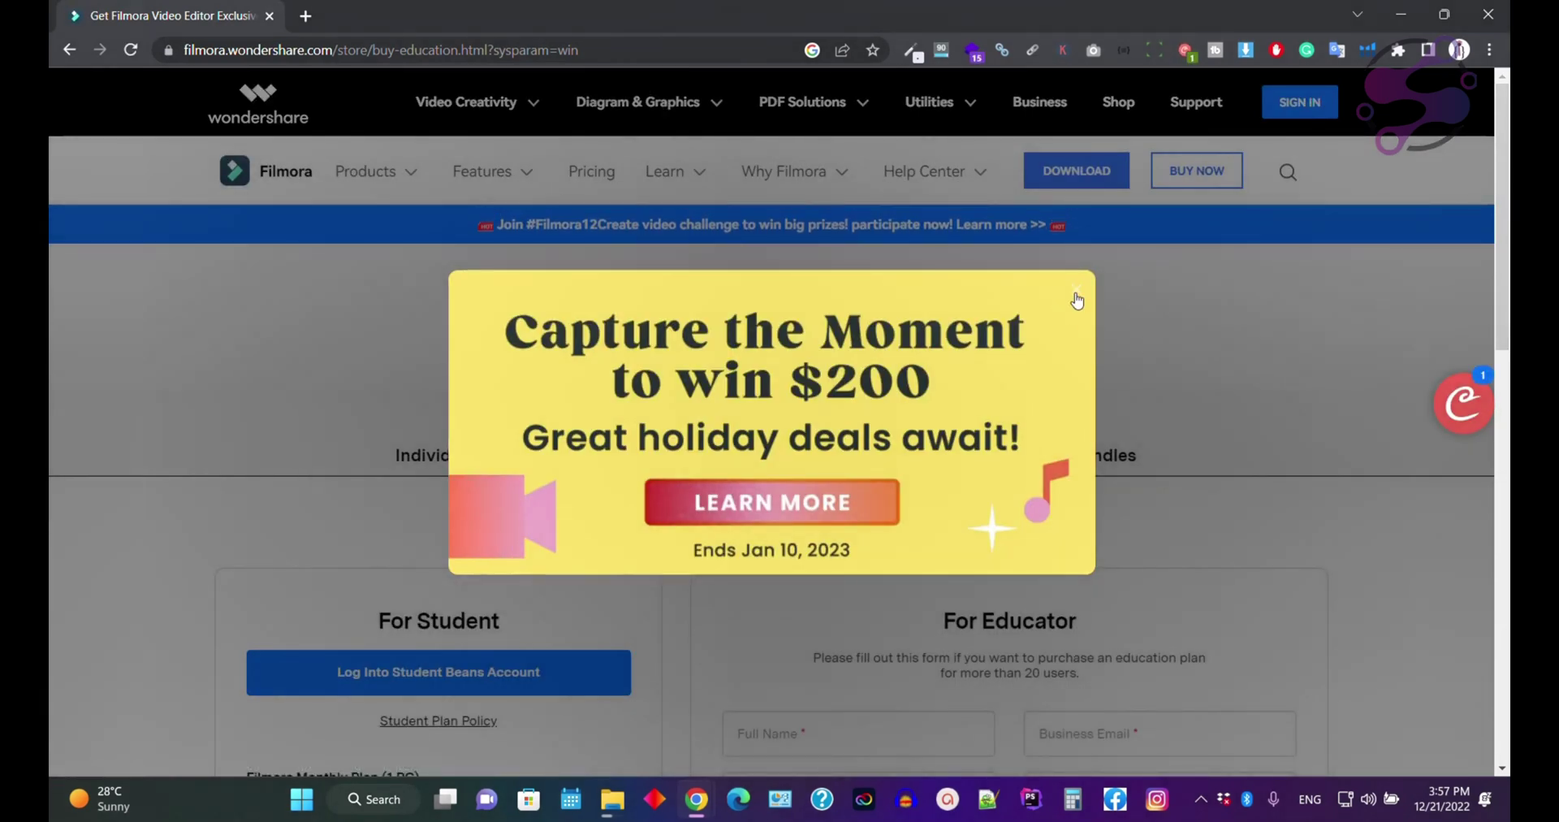
pyautogui.click(1077, 301)
pyautogui.scroll(-5, 378, 292)
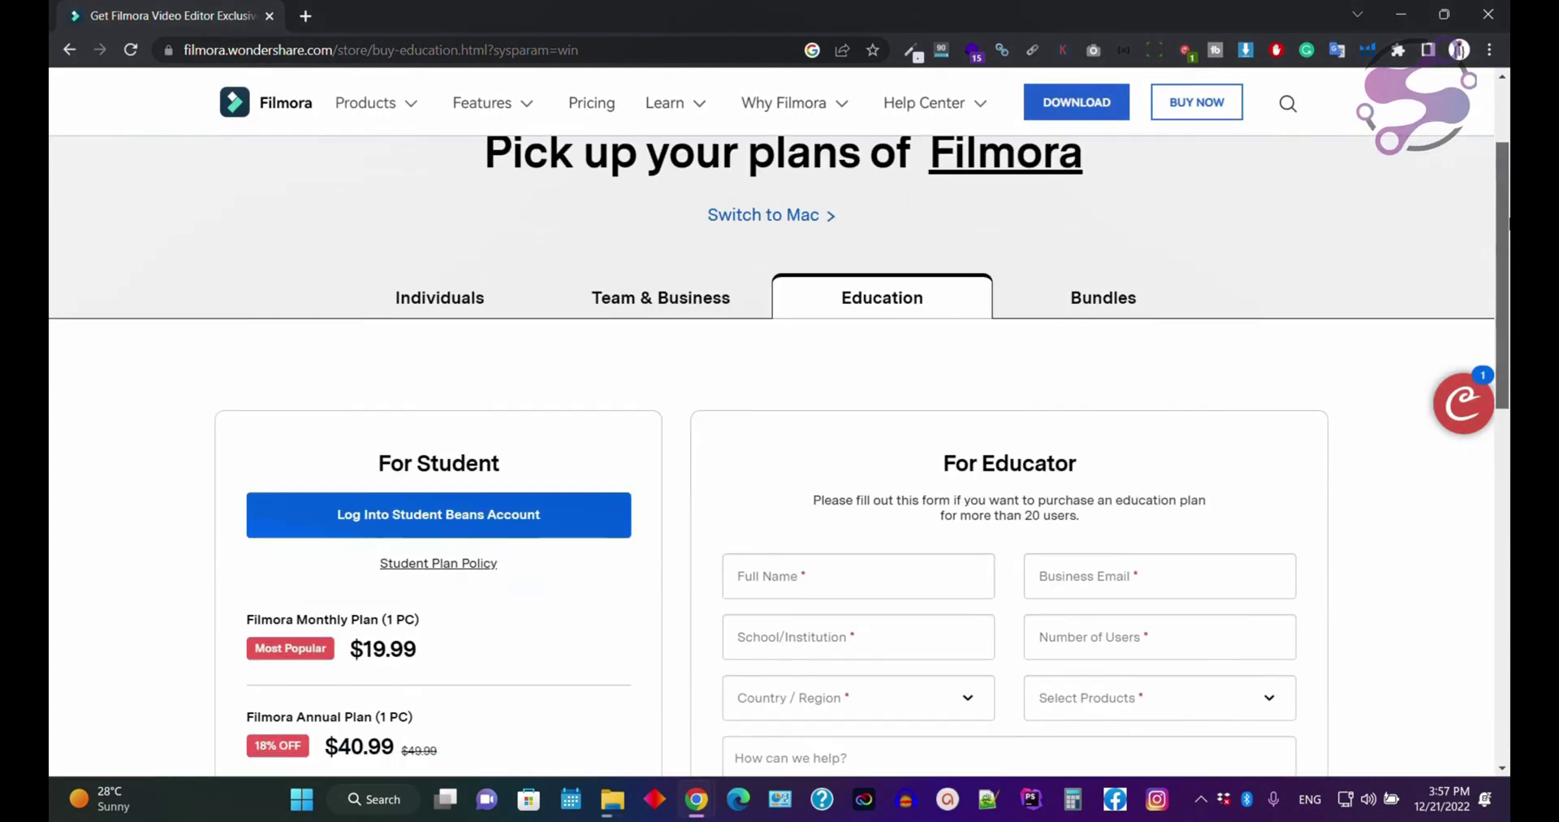
pyautogui.moveTo(360, 234); pyautogui.dragTo(514, 235)
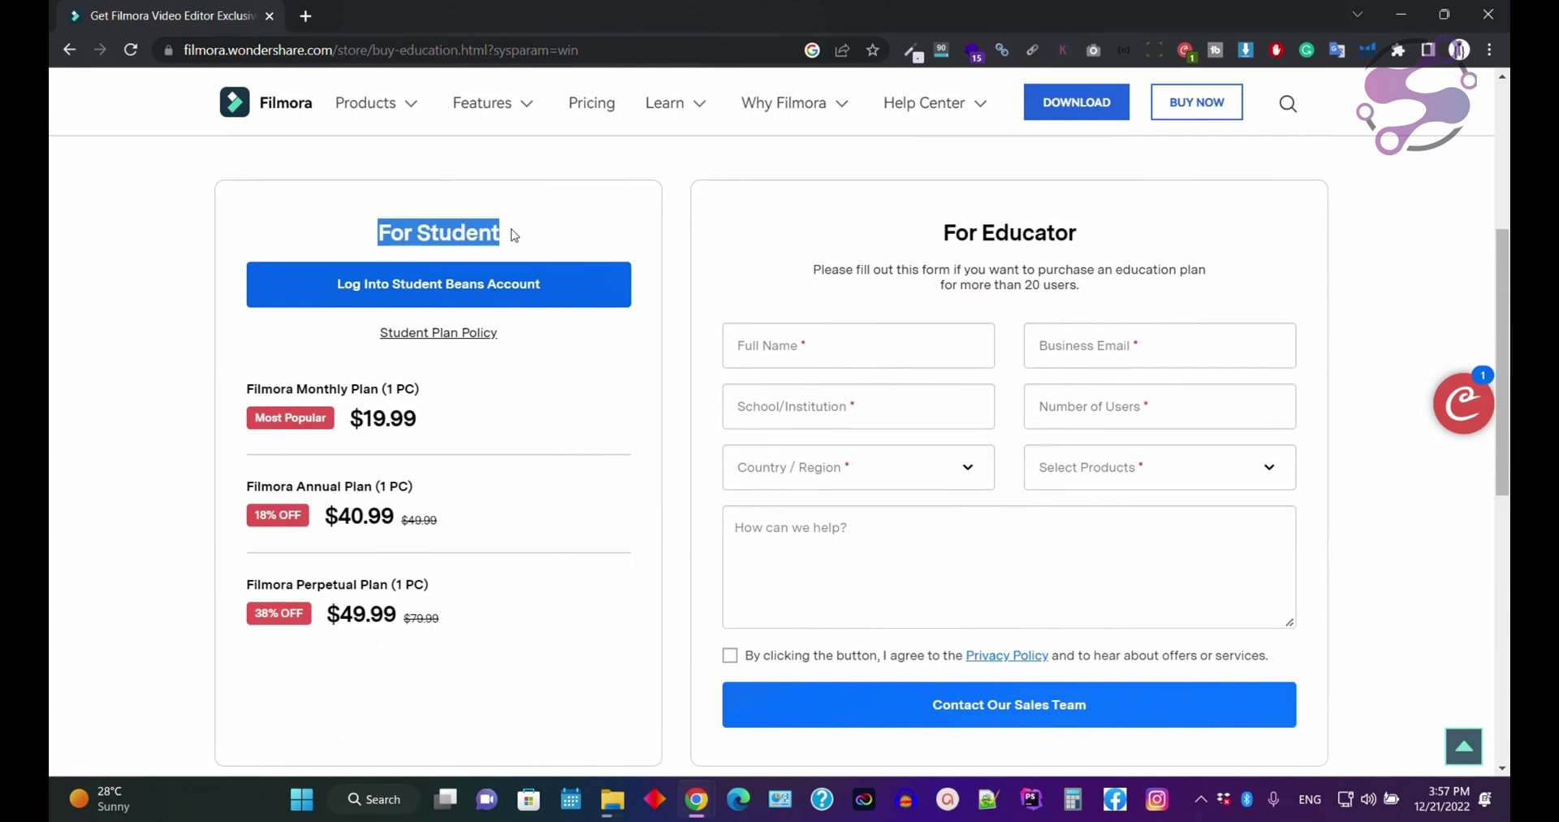
pyautogui.click(397, 391)
pyautogui.moveTo(357, 421); pyautogui.dragTo(427, 423)
pyautogui.click(451, 435)
pyautogui.moveTo(244, 486); pyautogui.dragTo(395, 513)
pyautogui.click(478, 478)
pyautogui.click(502, 504)
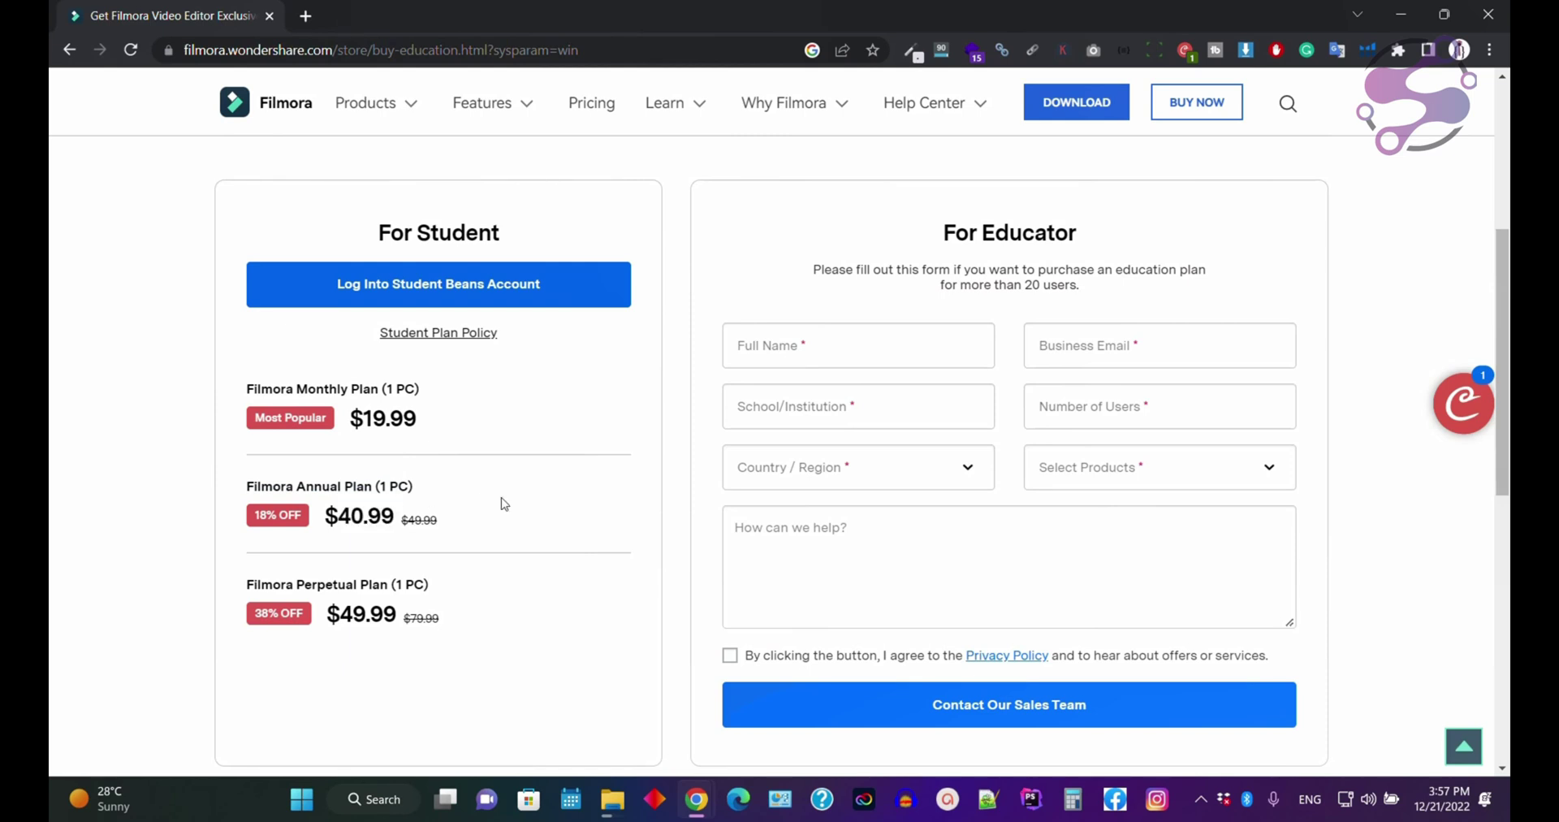
pyautogui.click(246, 589)
pyautogui.click(462, 577)
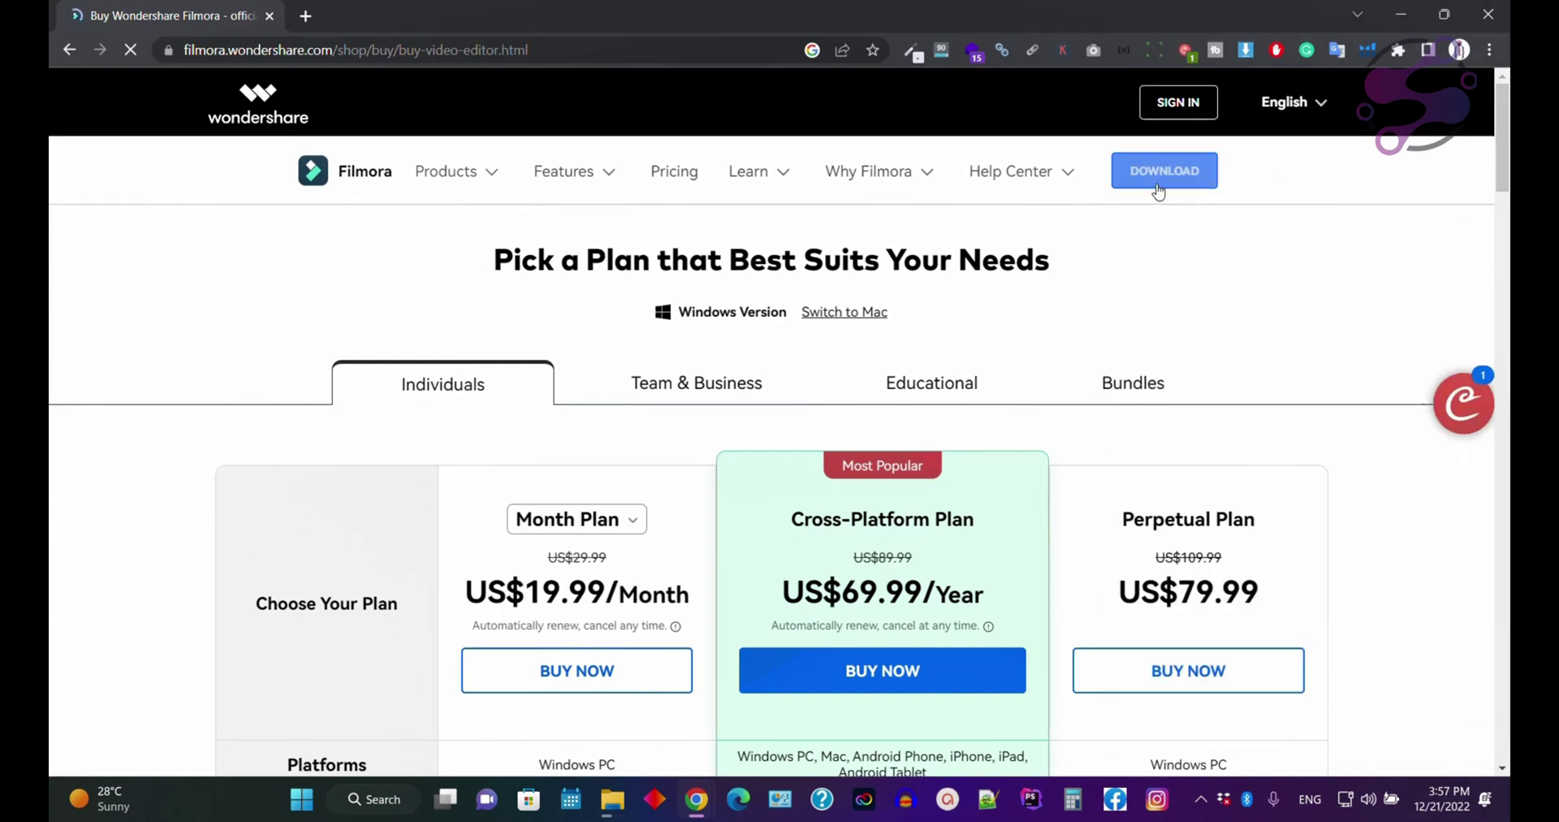
# - Download the free Filmora 12 installer from the Filmora 12 page into Downloads
pyautogui.click(1158, 187)
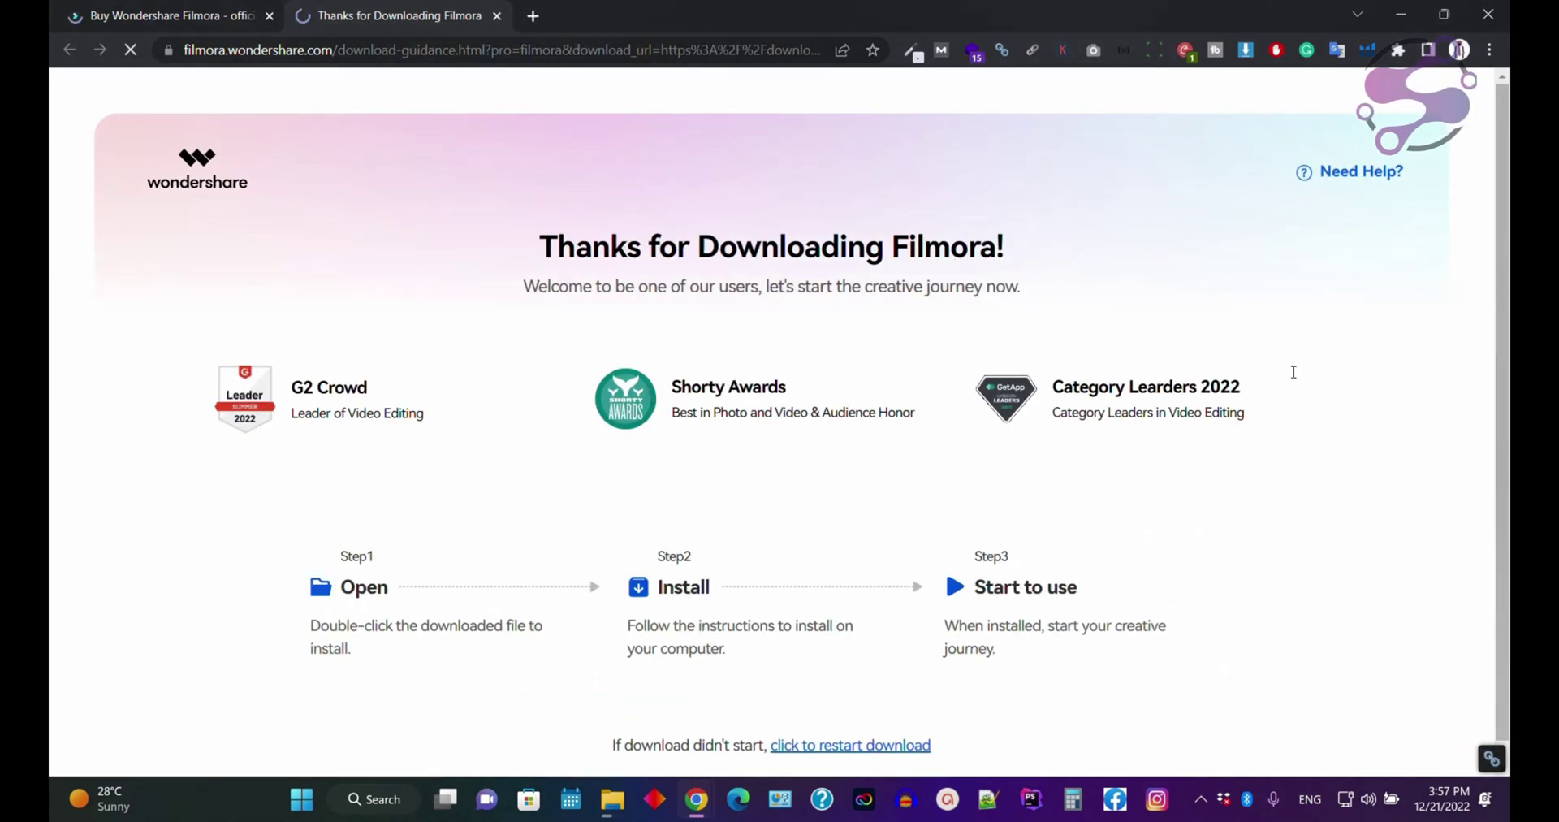
pyautogui.press('Return')
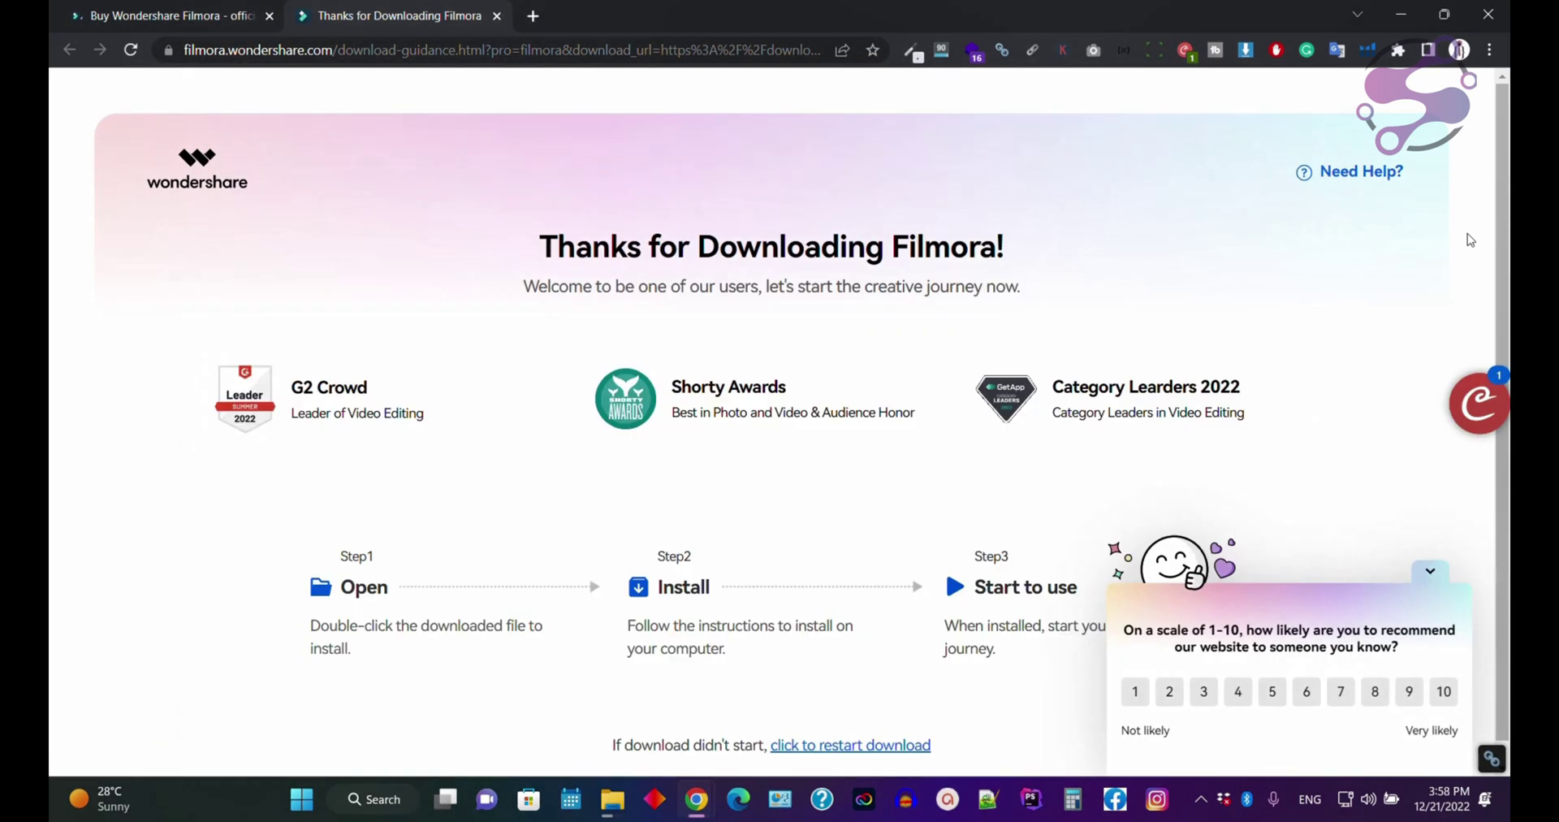
pyautogui.click(186, 178)
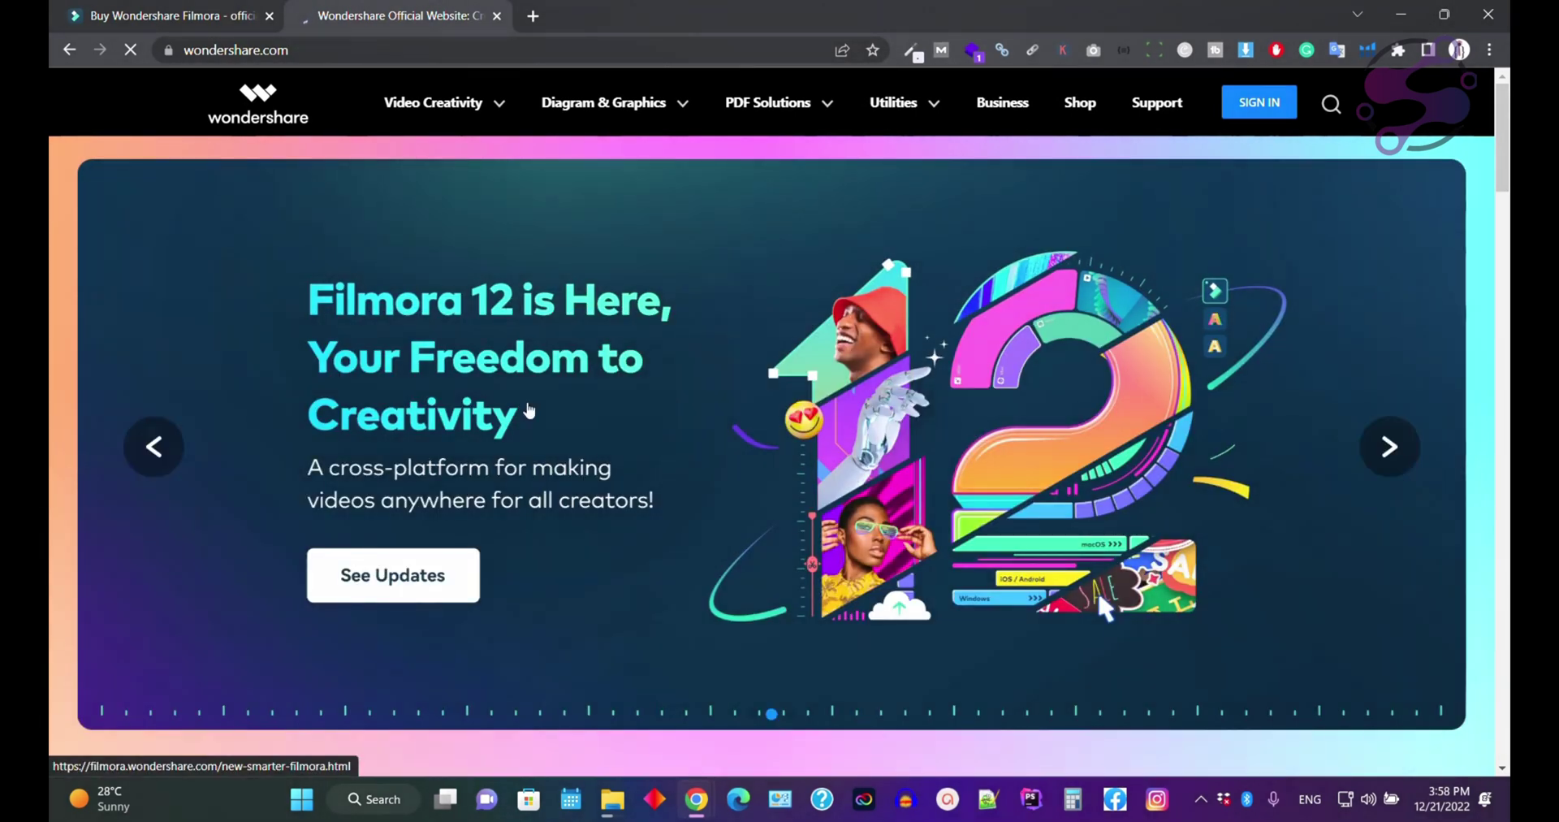
pyautogui.click(666, 475)
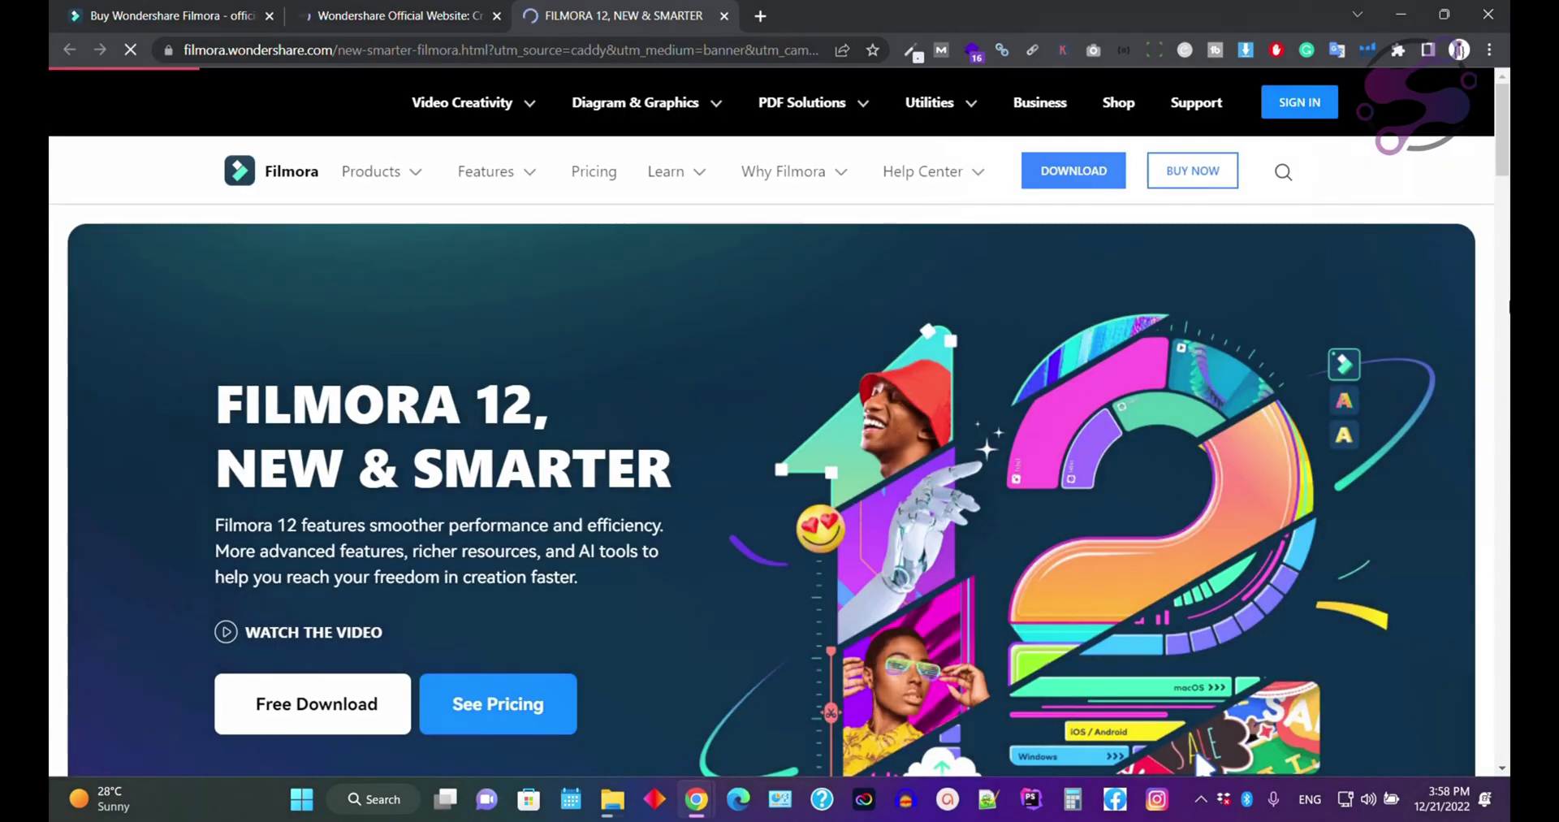
pyautogui.scroll(-1, 779, 406)
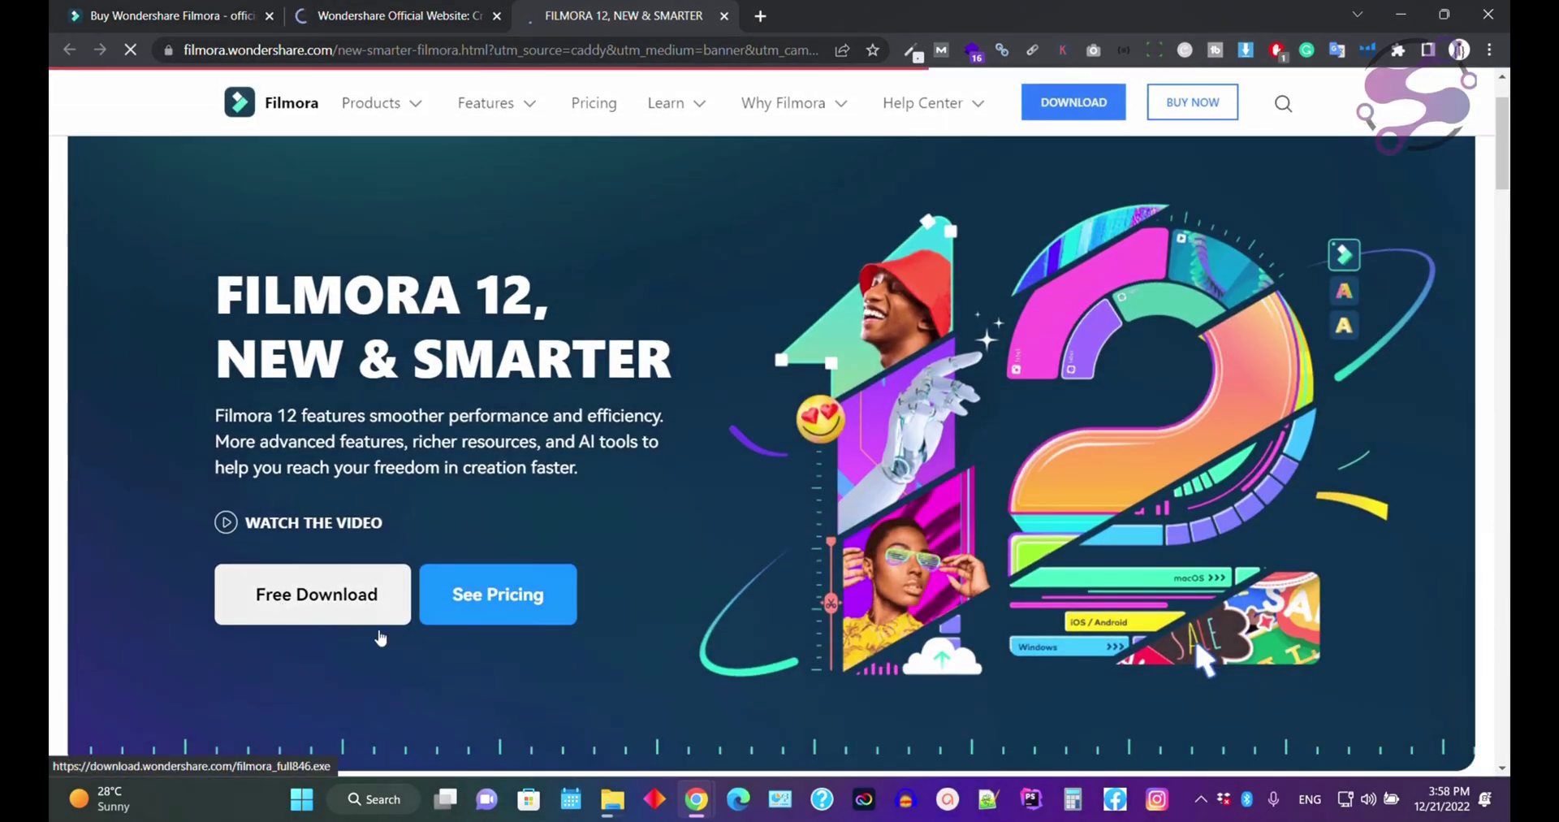
pyautogui.click(380, 637)
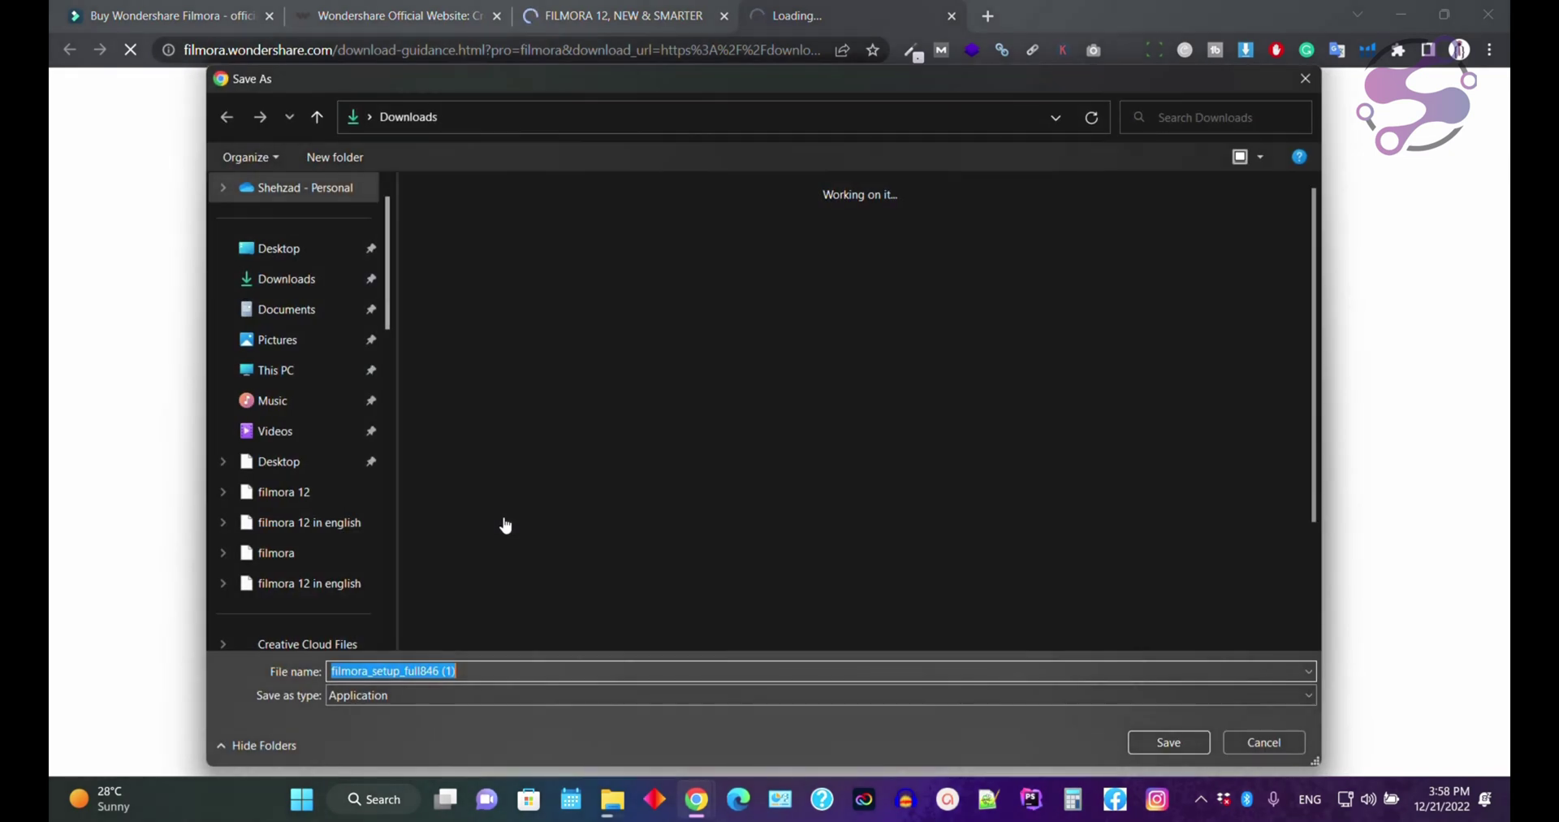
pyautogui.press('Return')
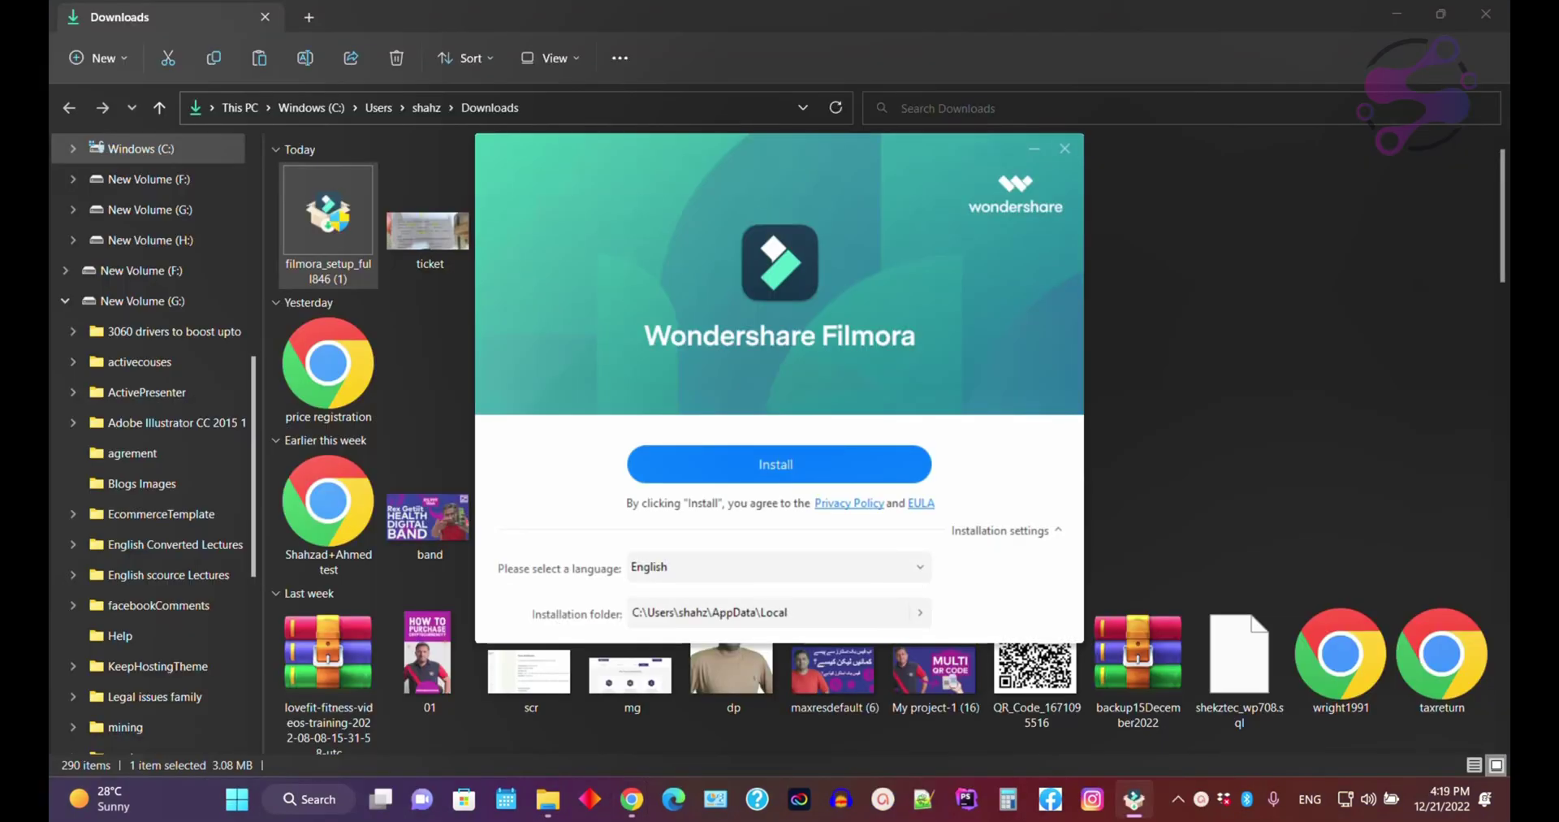
# - Keep English as the Filmora installer's language
pyautogui.moveTo(879, 161); pyautogui.dragTo(786, 123)
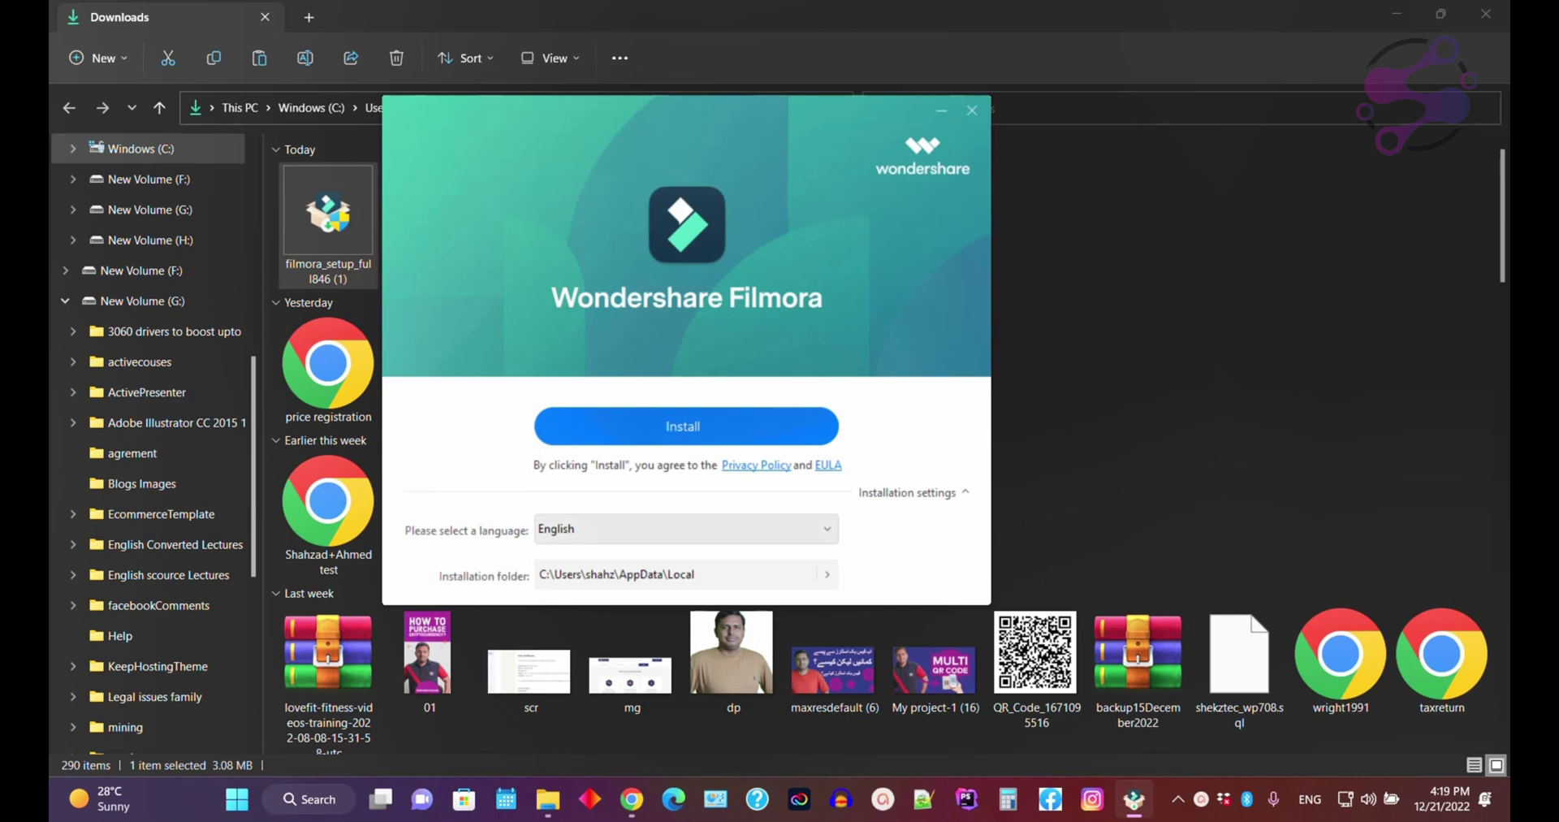
pyautogui.click(827, 529)
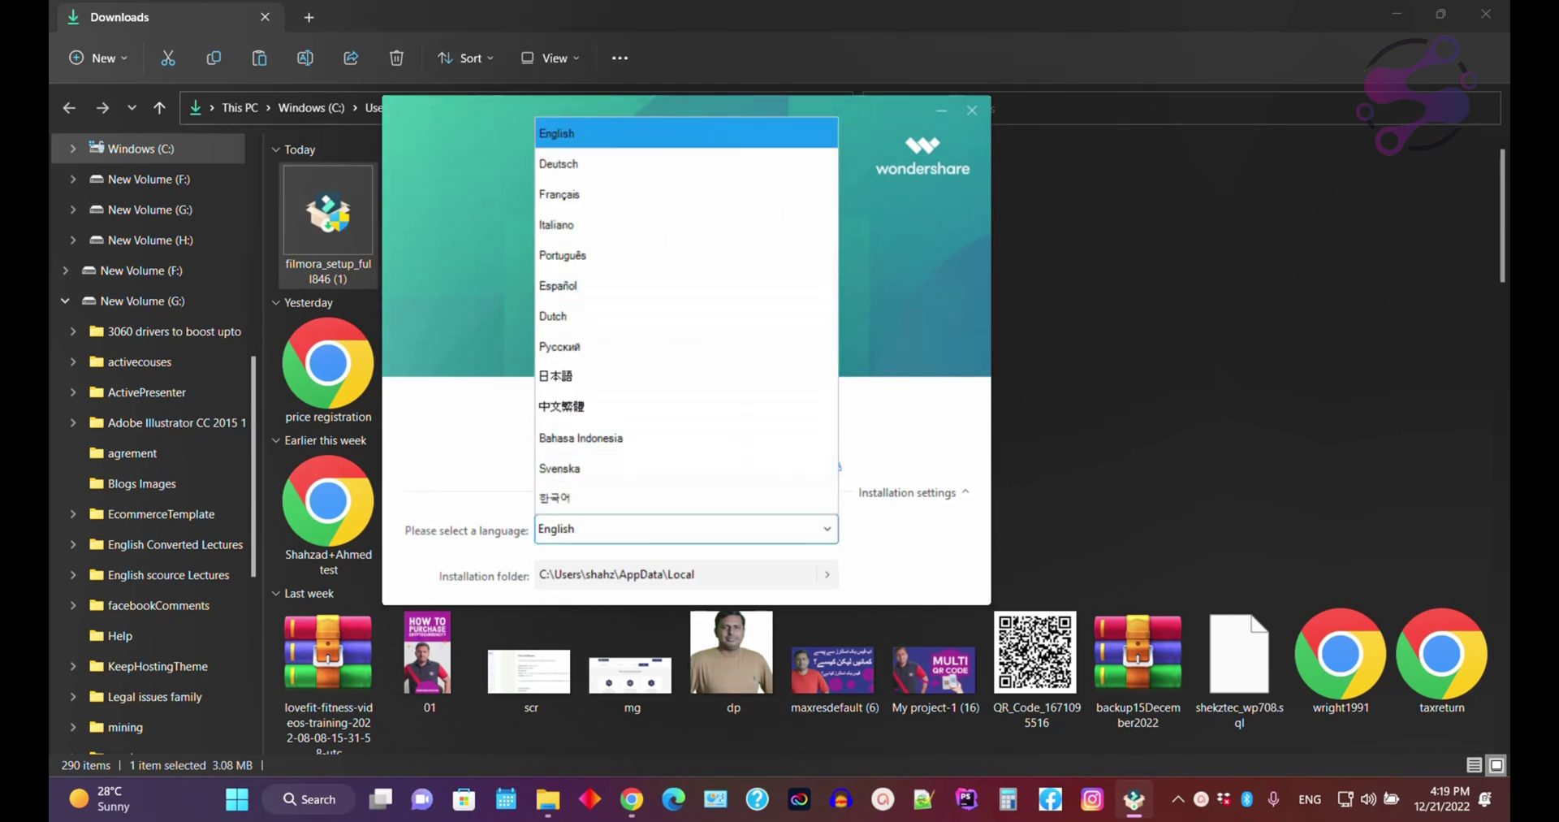
pyautogui.click(842, 467)
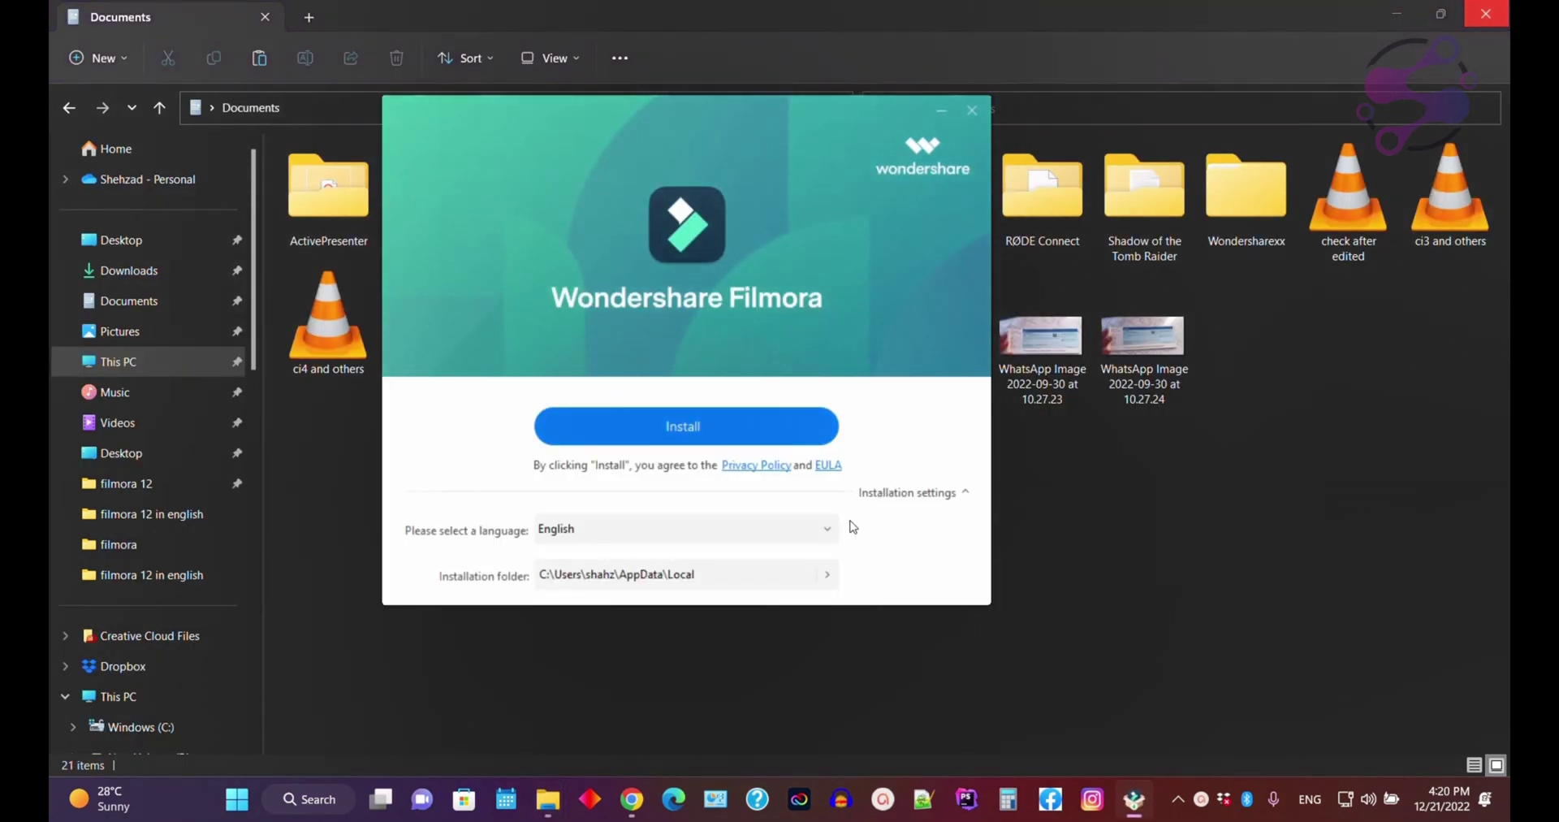
# - Set the installation folder to Documents and start installing Filmora
pyautogui.click(827, 574)
pyautogui.doubleClick(712, 423)
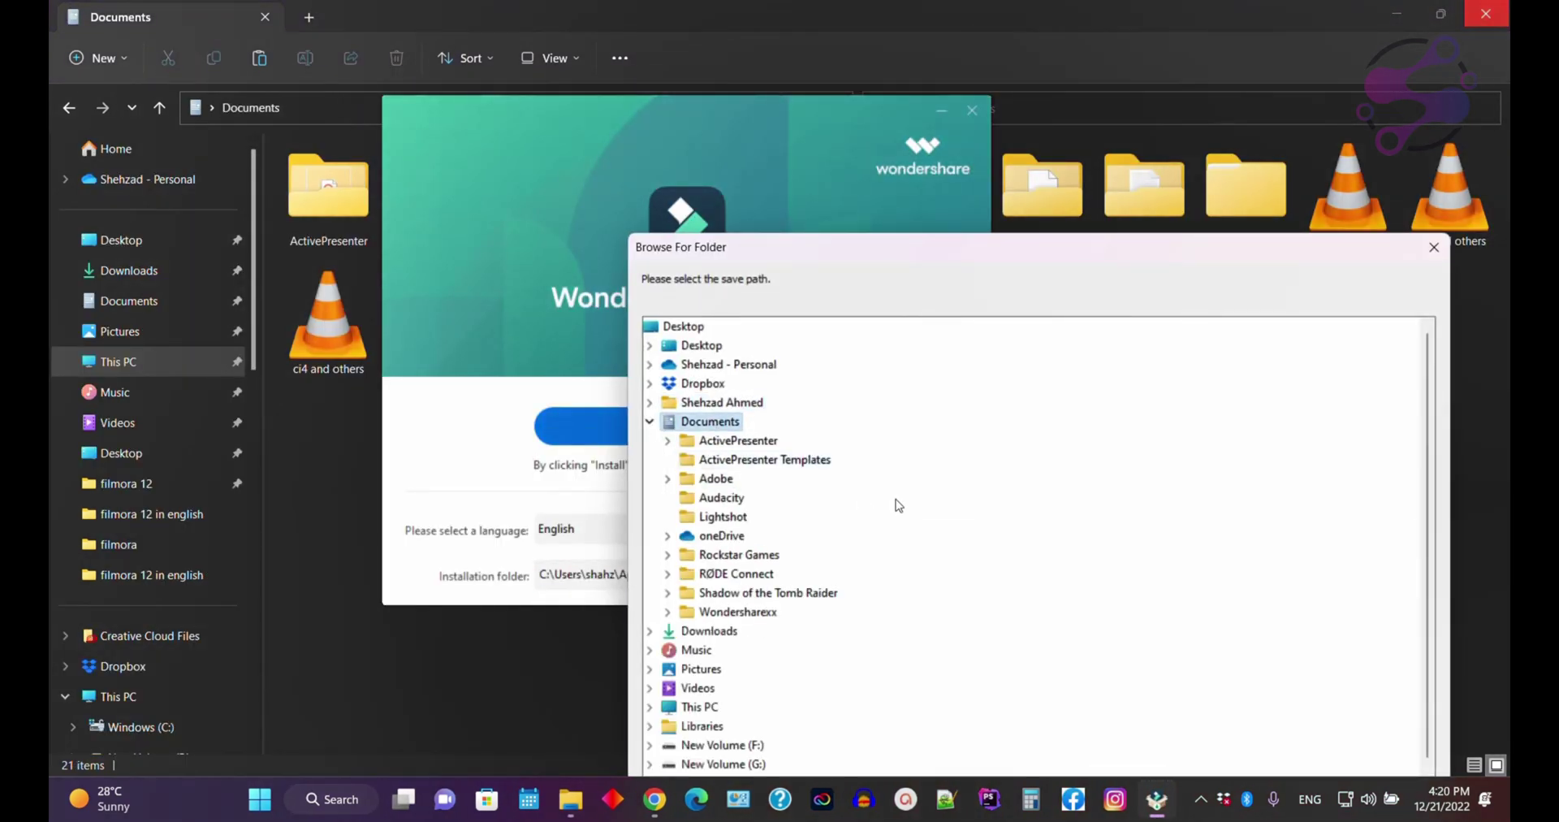
pyautogui.moveTo(1211, 257); pyautogui.dragTo(1054, 120)
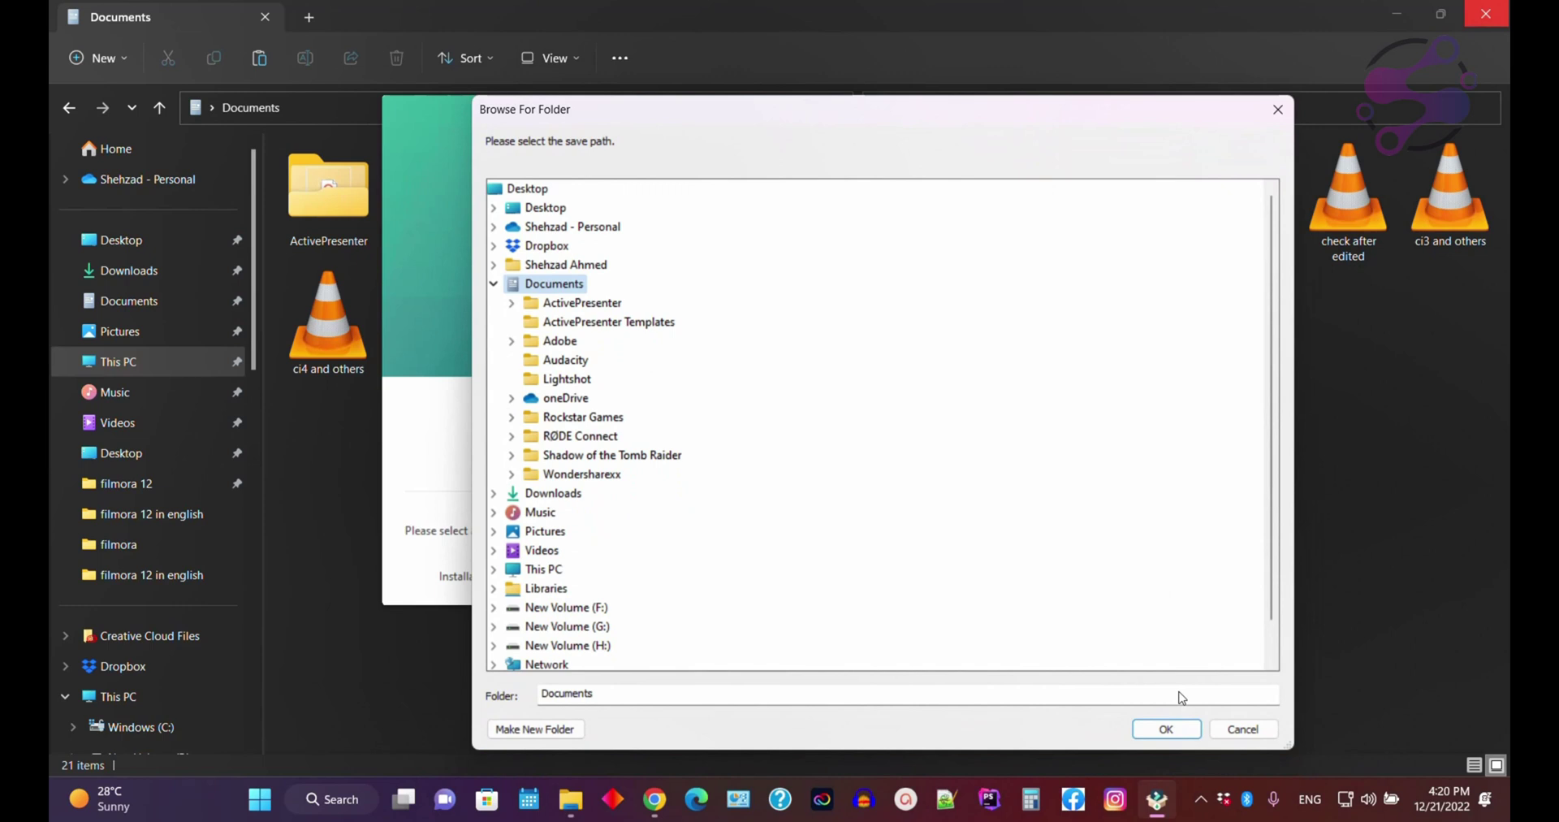
pyautogui.click(1170, 730)
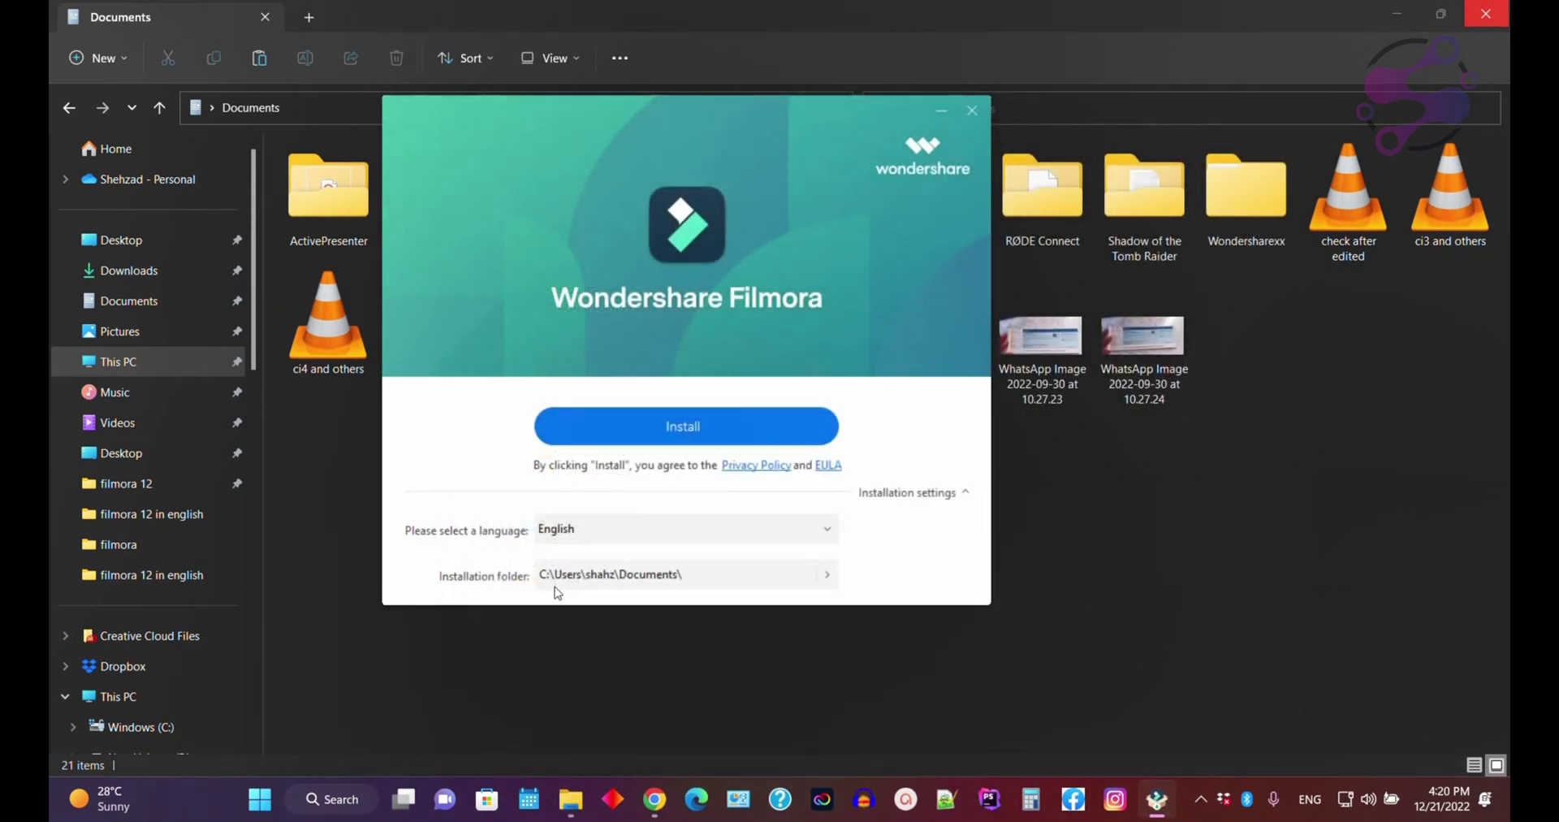
pyautogui.click(659, 586)
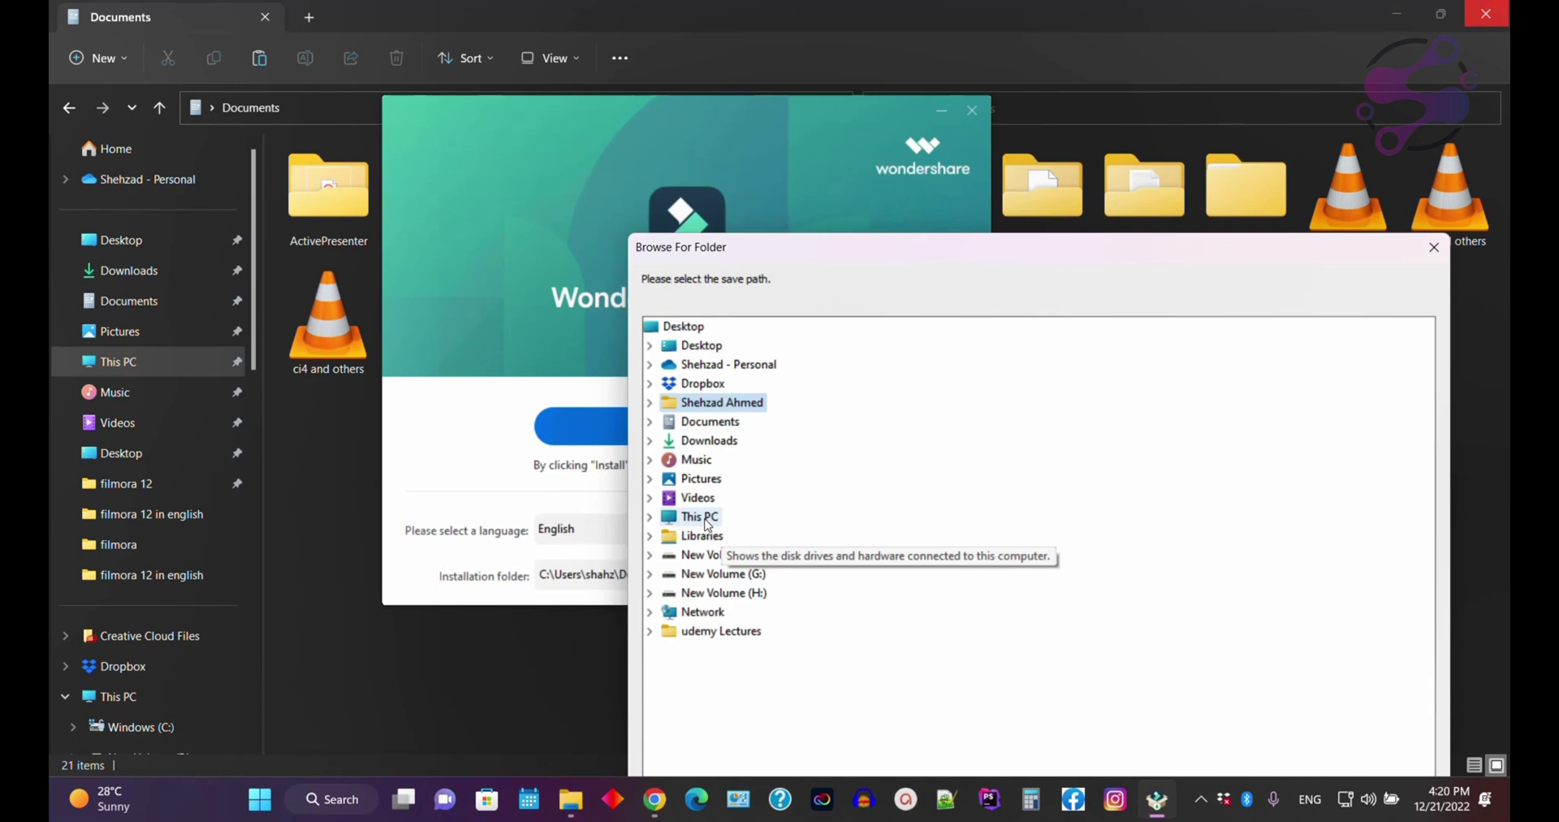
pyautogui.click(1434, 247)
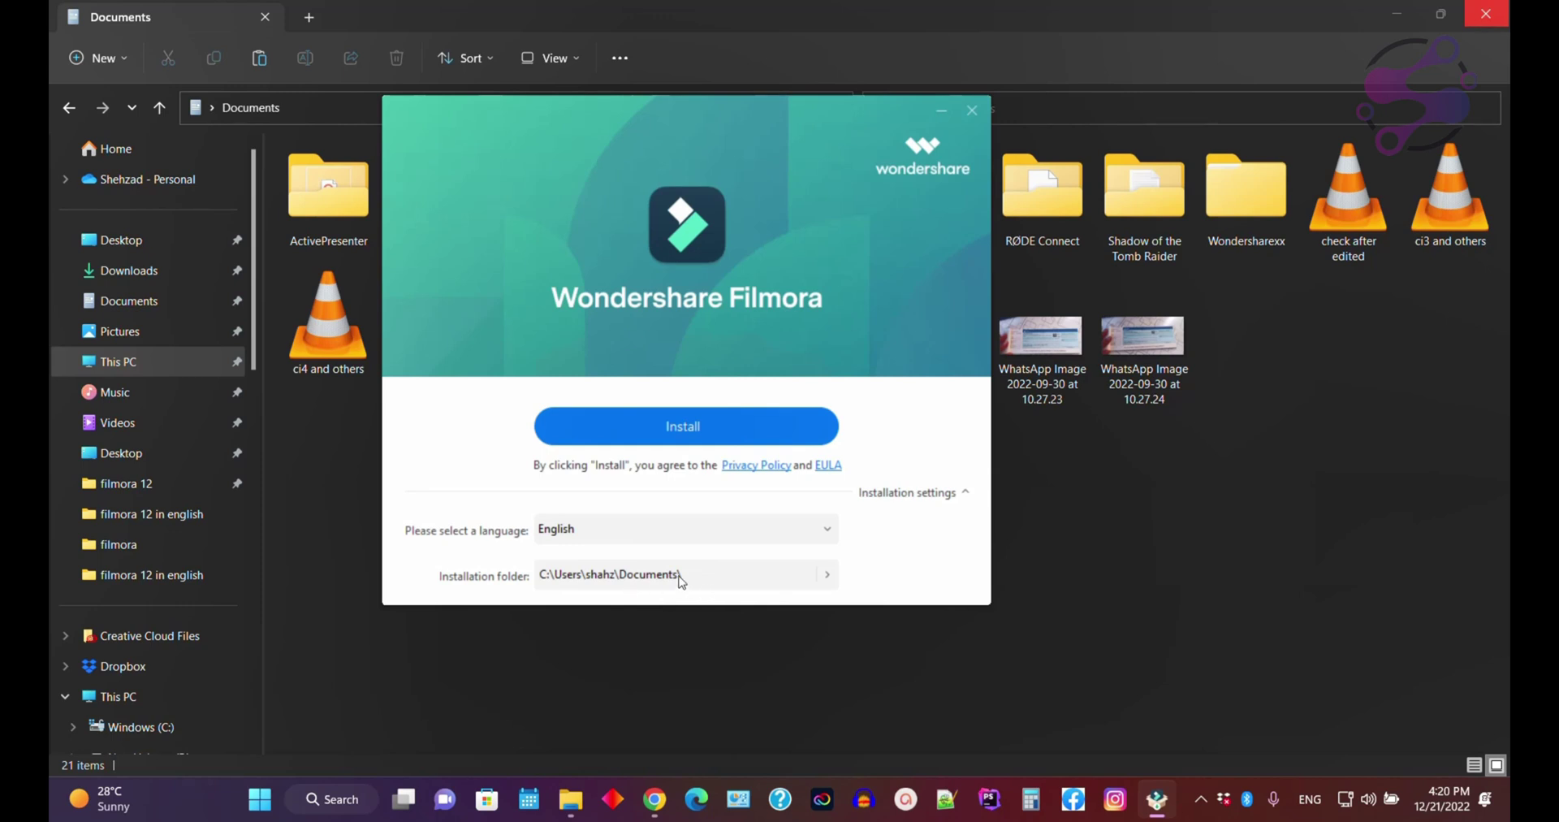
pyautogui.click(719, 433)
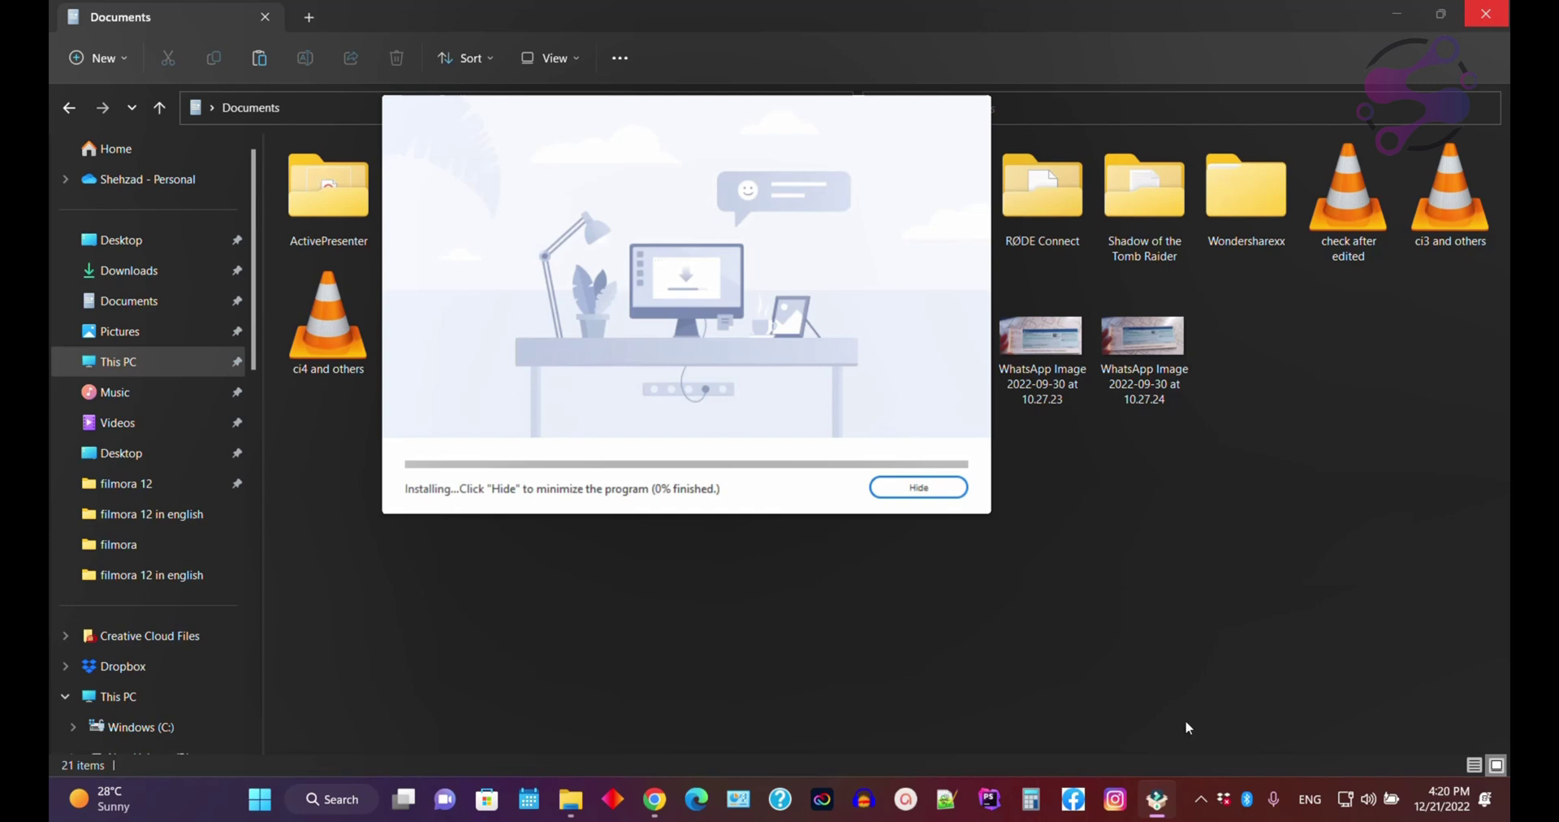
# - Wait for installation to finish and highlight the offline installer path C:\Users\Public\Documents\Wondershare\
pyautogui.click(1202, 800)
pyautogui.click(1202, 799)
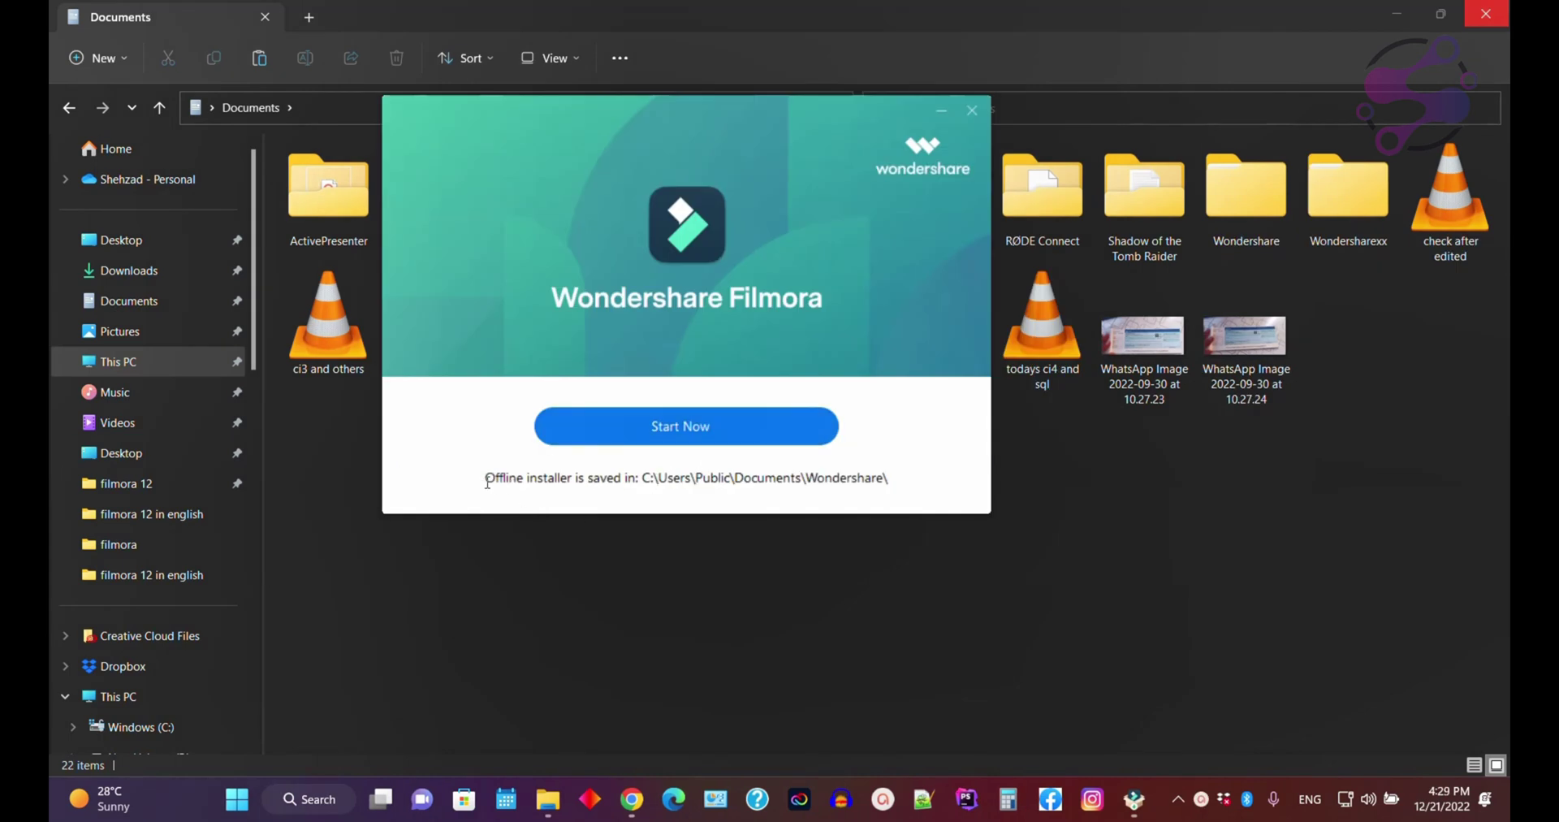
pyautogui.moveTo(485, 478)
pyautogui.mouseDown()
pyautogui.moveTo(682, 477)
pyautogui.moveTo(482, 497)
pyautogui.mouseUp()
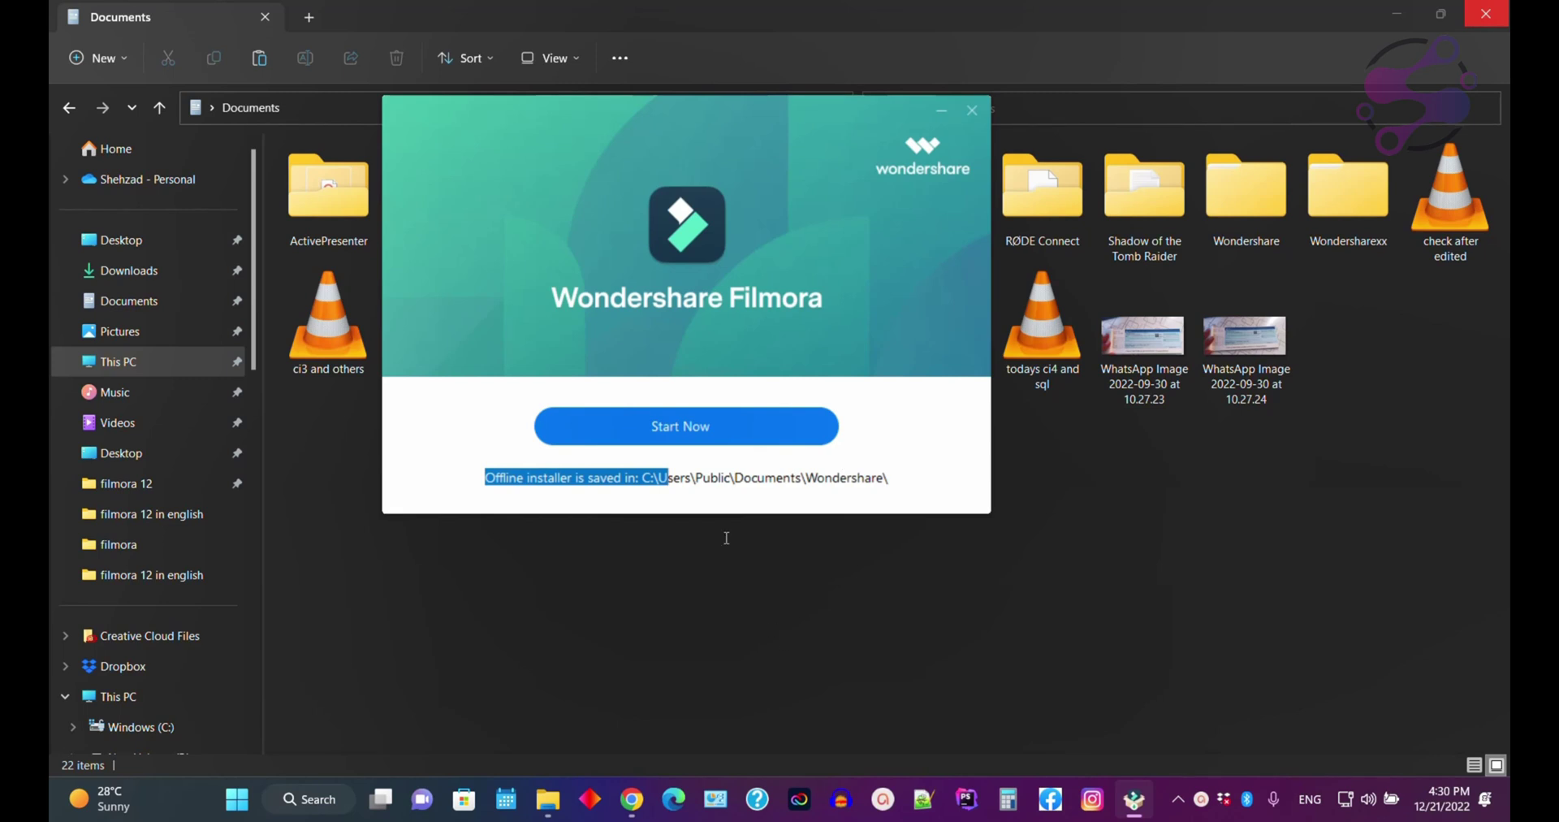
# - Browse Documents > Wondershare > Wondershare Filmora, then launch Filmora from the finished installer
pyautogui.click(549, 799)
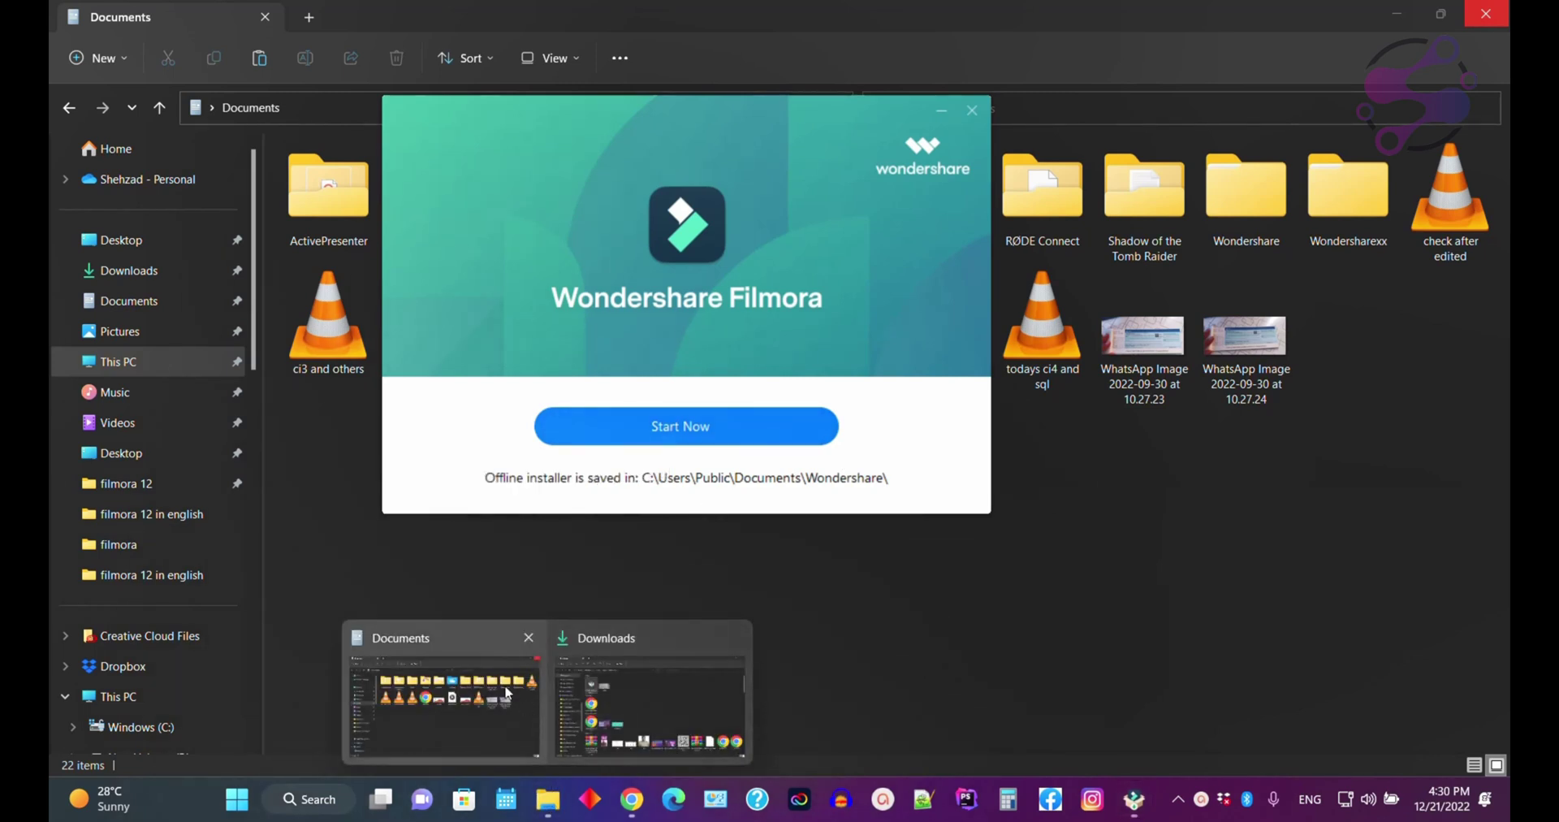
pyautogui.click(532, 695)
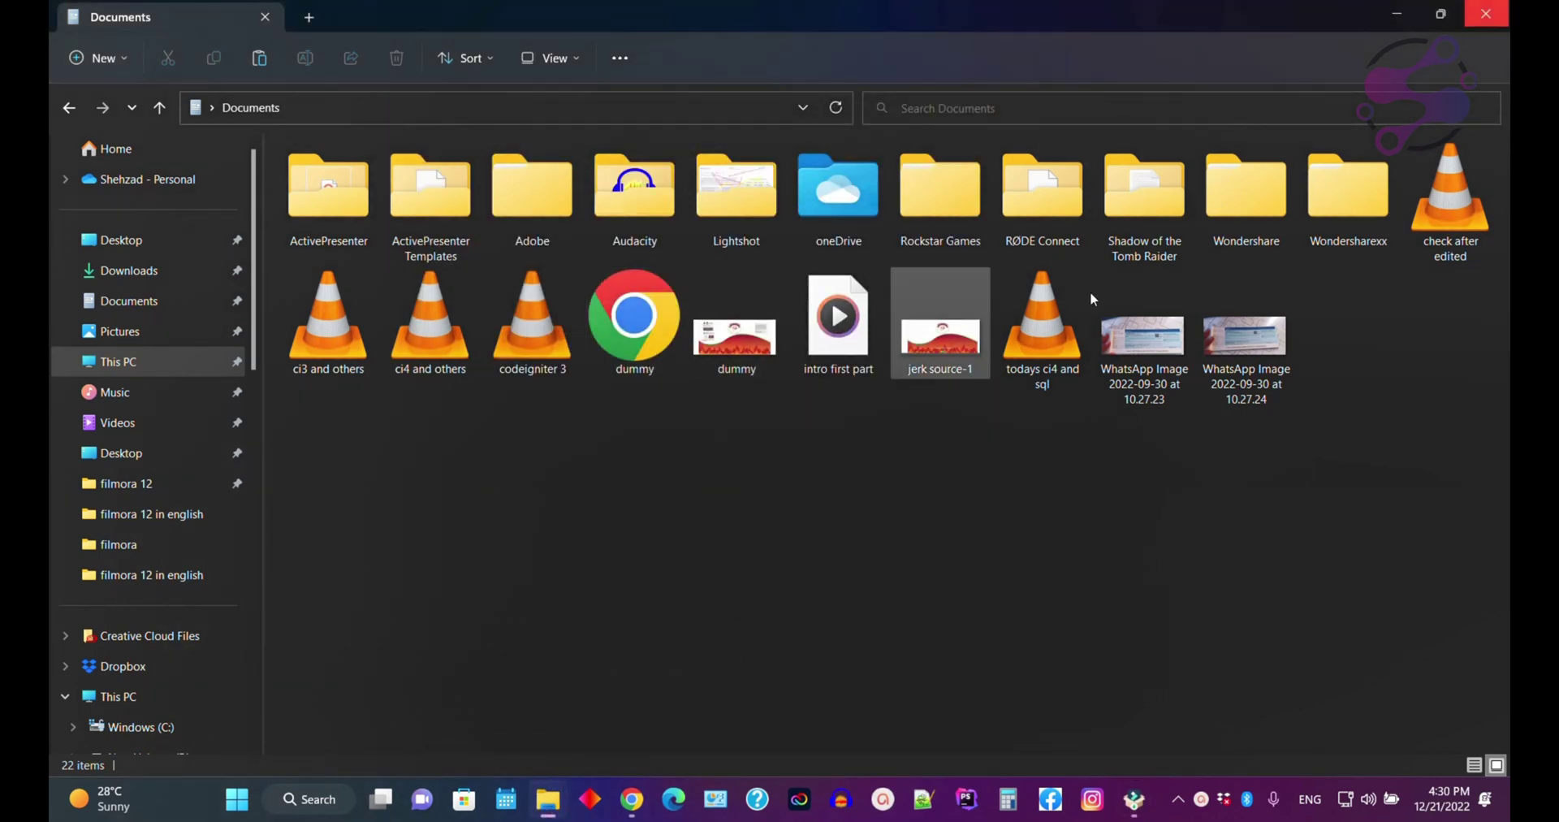
pyautogui.doubleClick(1276, 244)
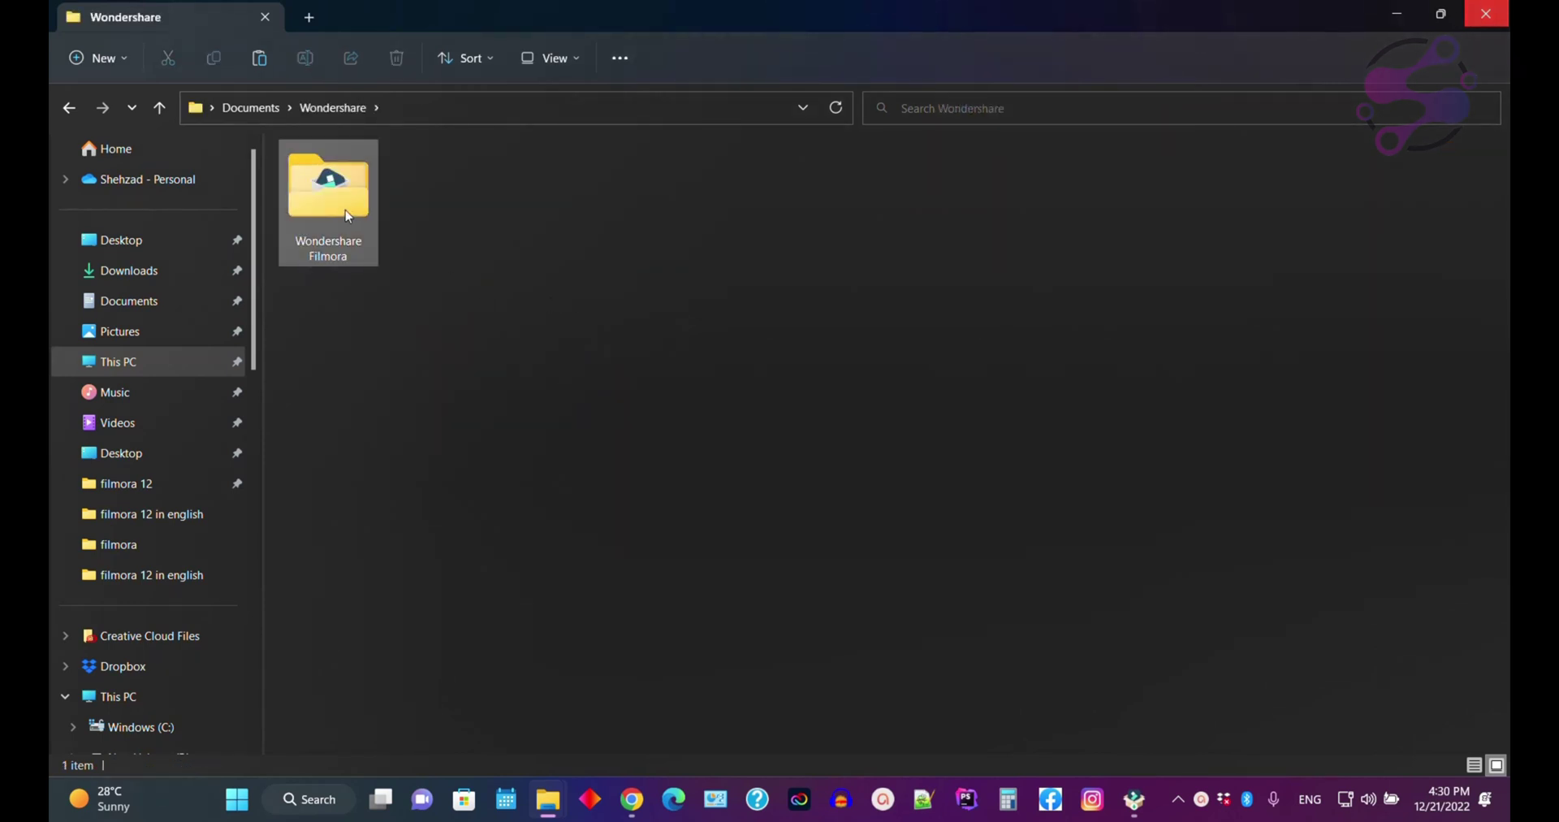
pyautogui.doubleClick(329, 195)
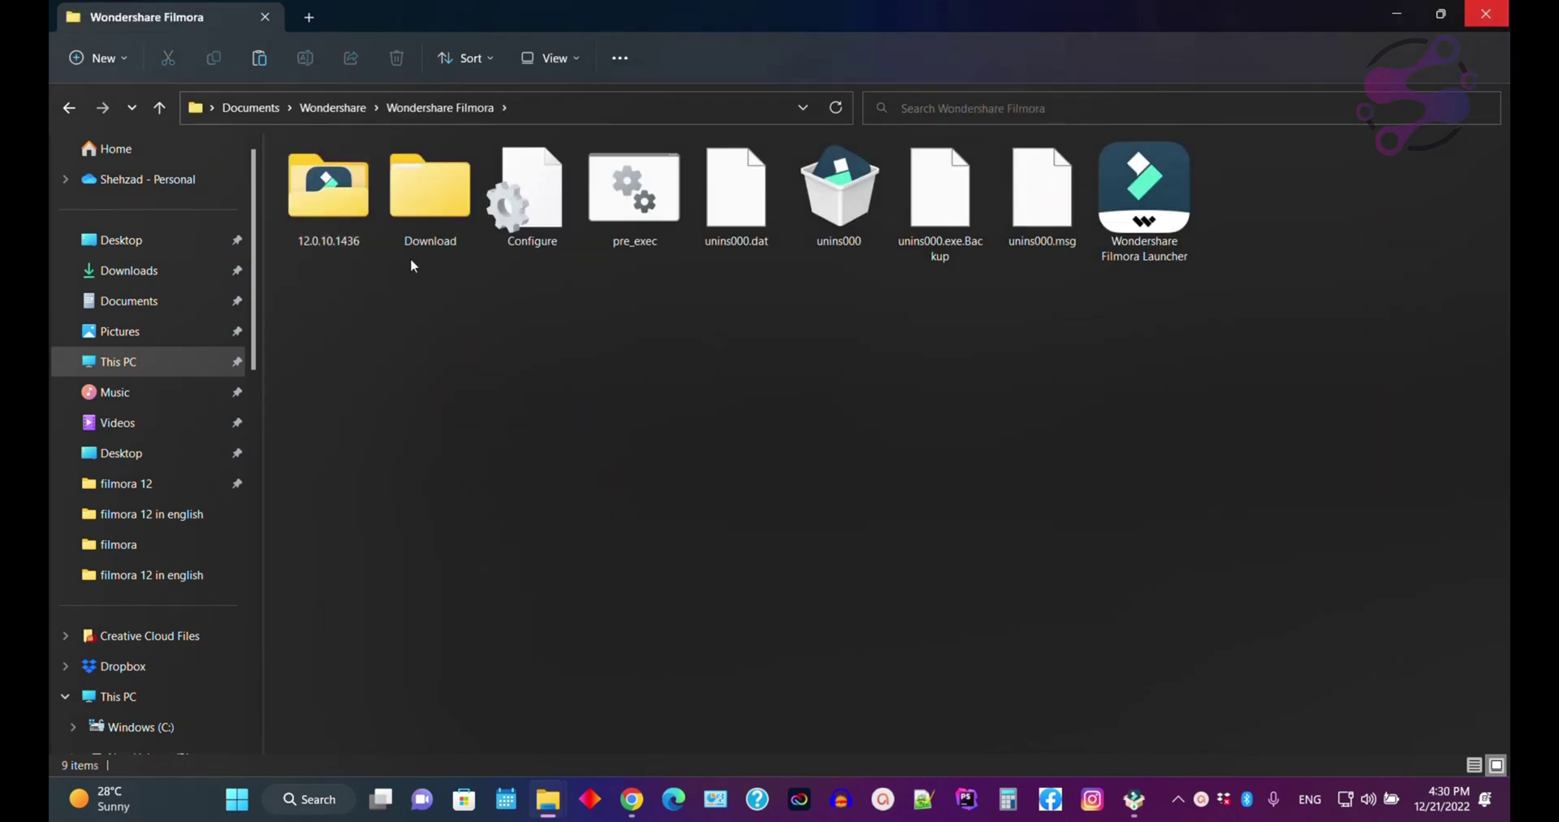
pyautogui.click(1134, 799)
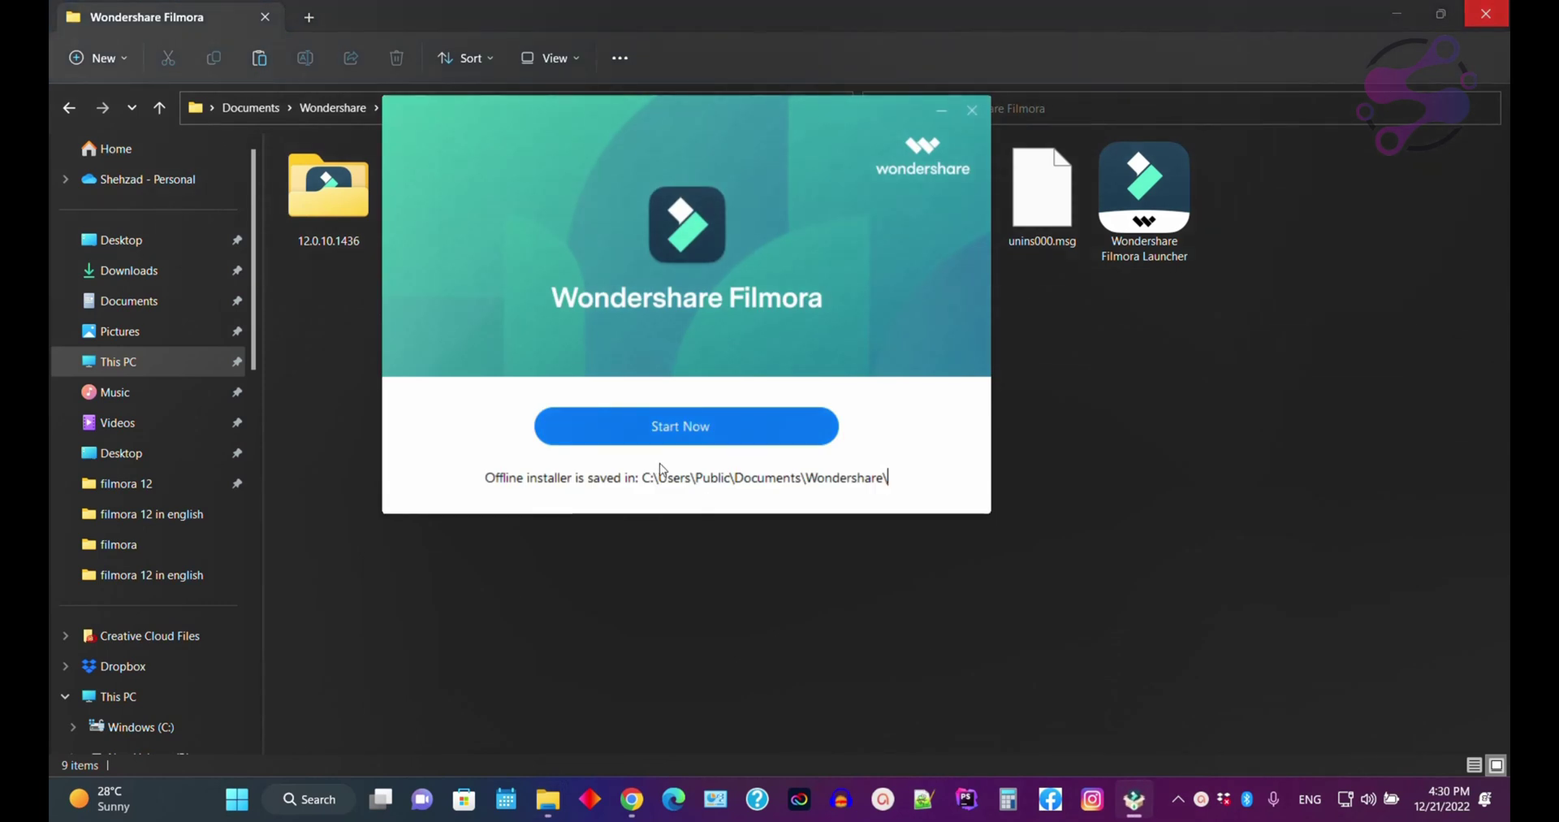
pyautogui.click(653, 427)
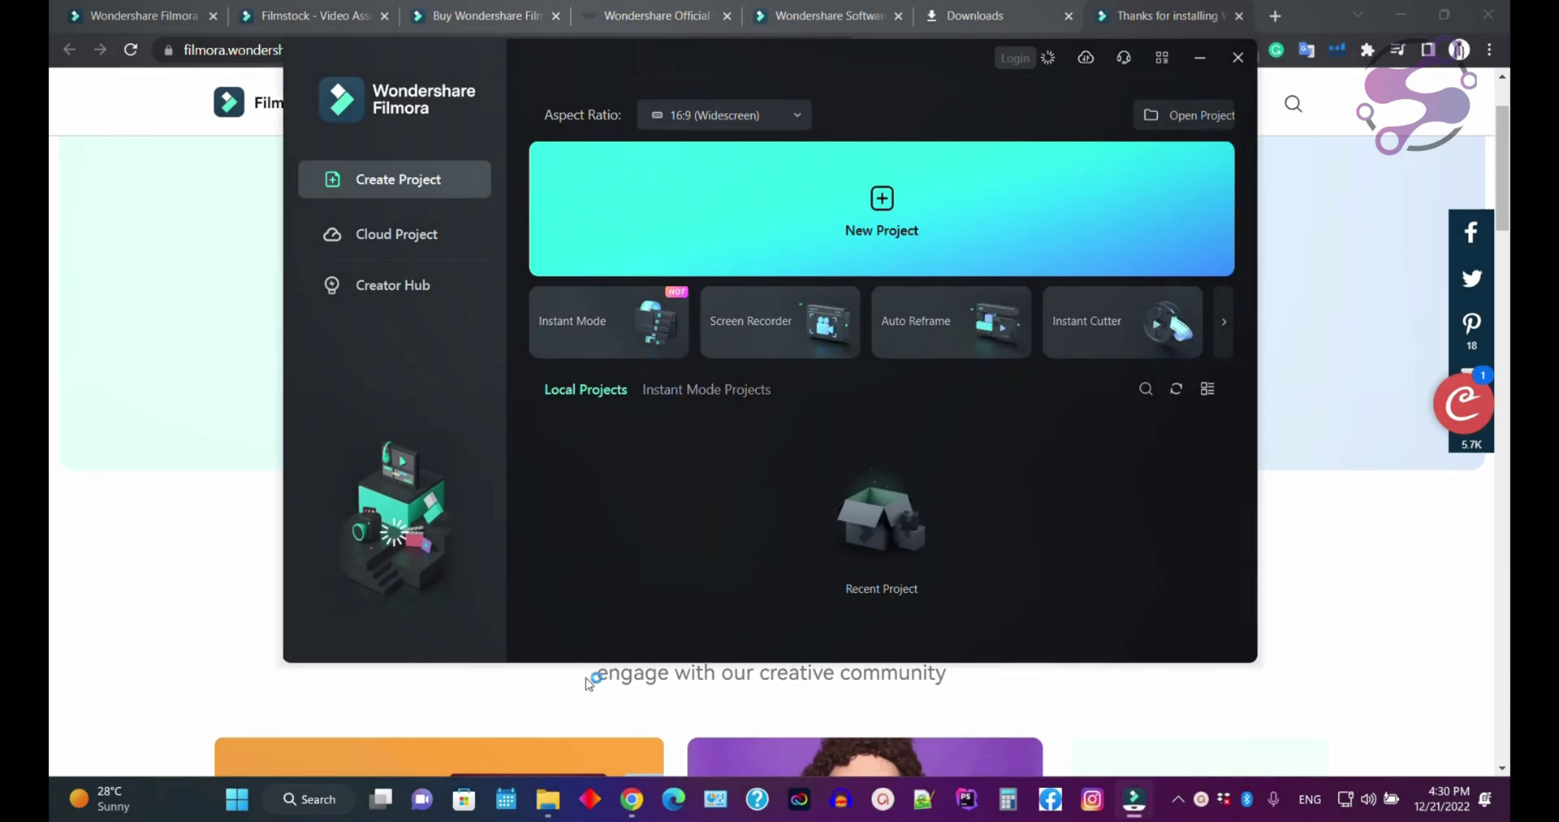
# - Check Filmora's signed-in account details, then close them and the start screen
pyautogui.moveTo(546, 805)
pyautogui.click(494, 699)
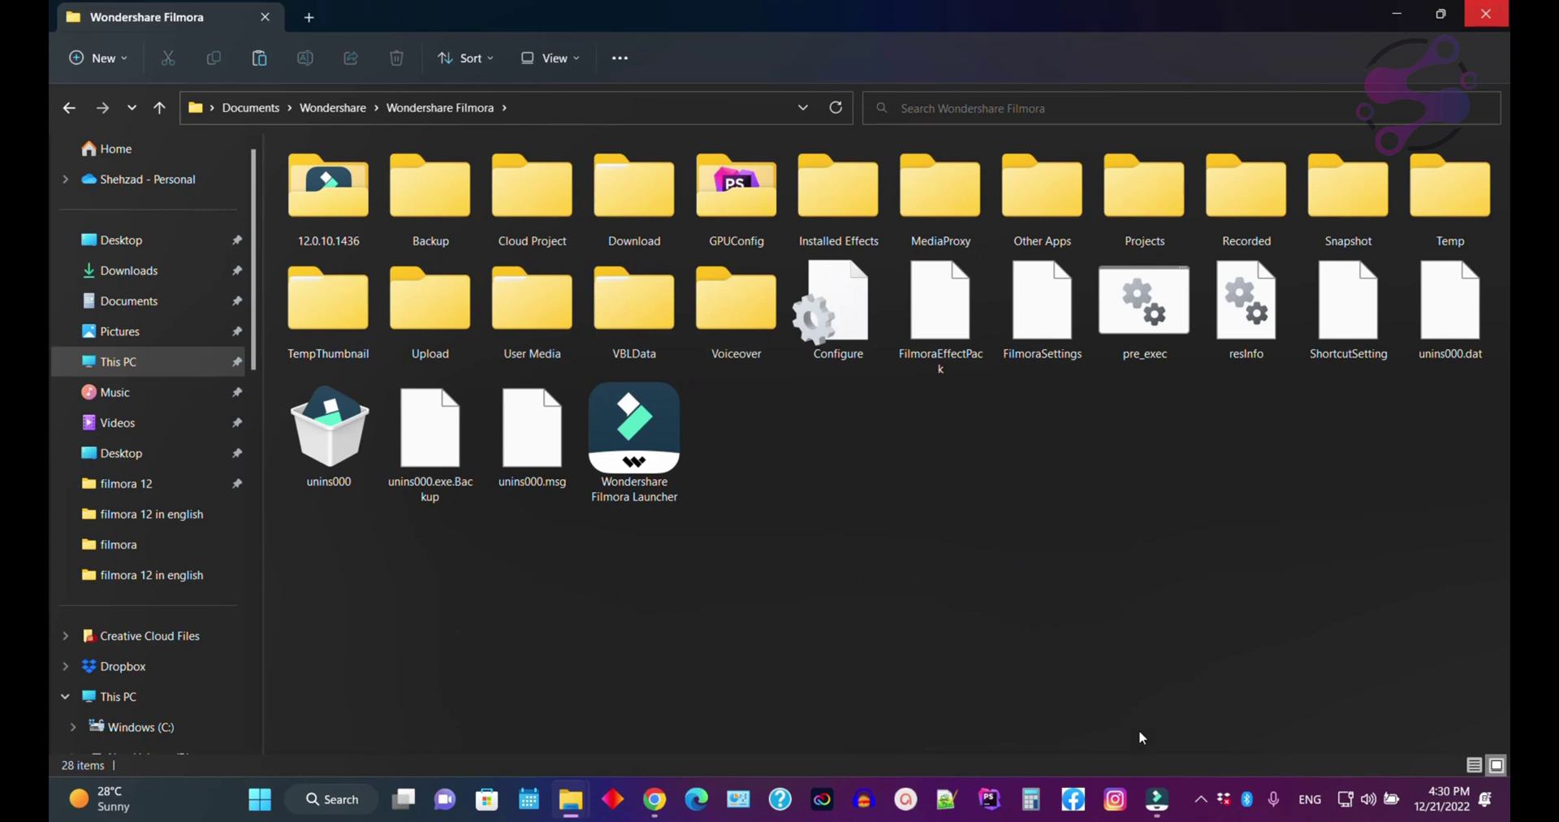
pyautogui.click(1157, 791)
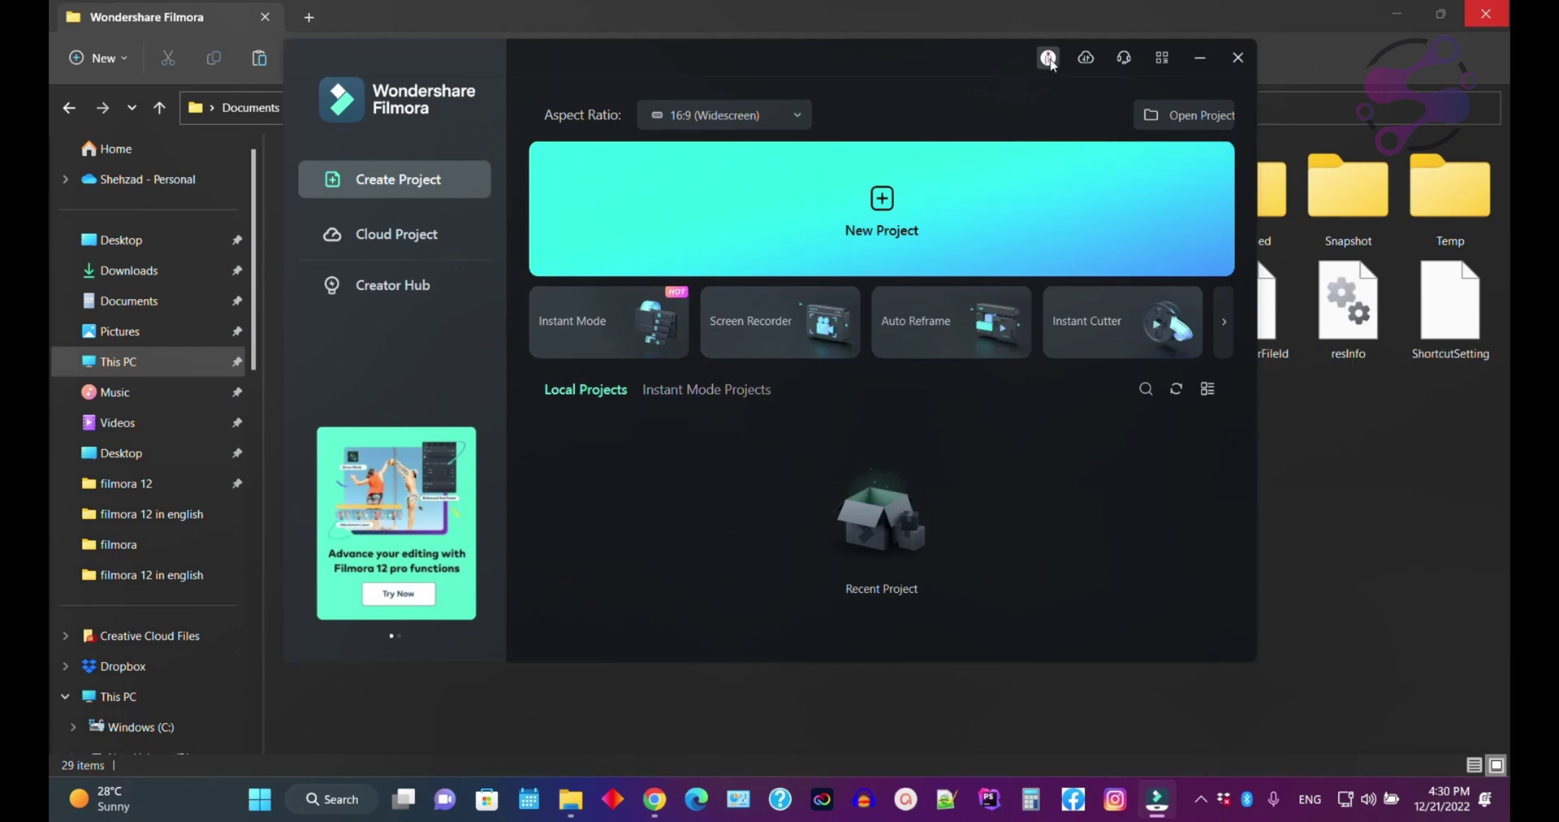
pyautogui.click(1048, 58)
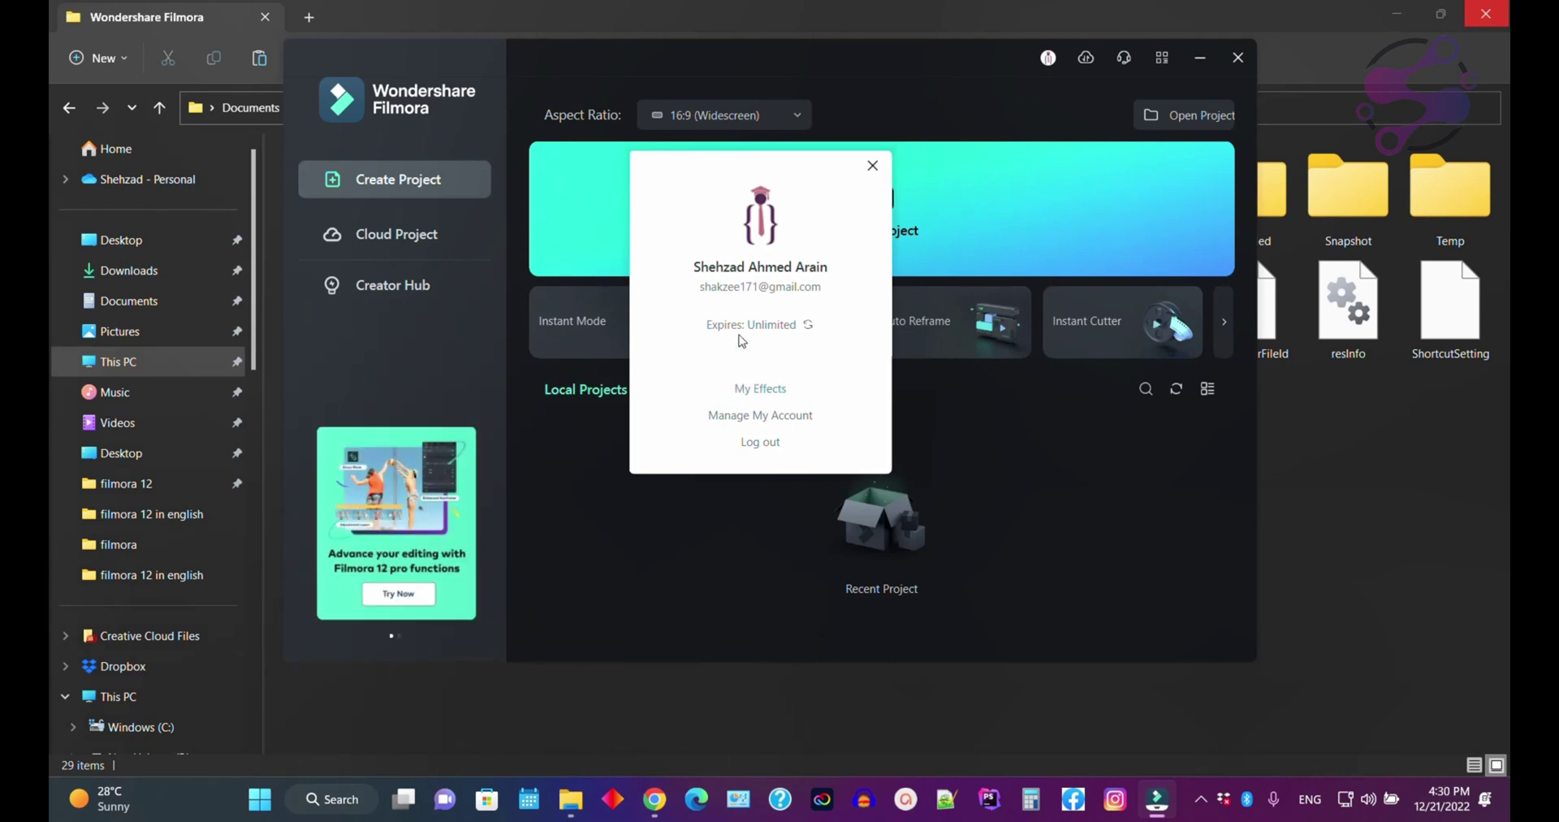
pyautogui.click(873, 166)
pyautogui.click(904, 203)
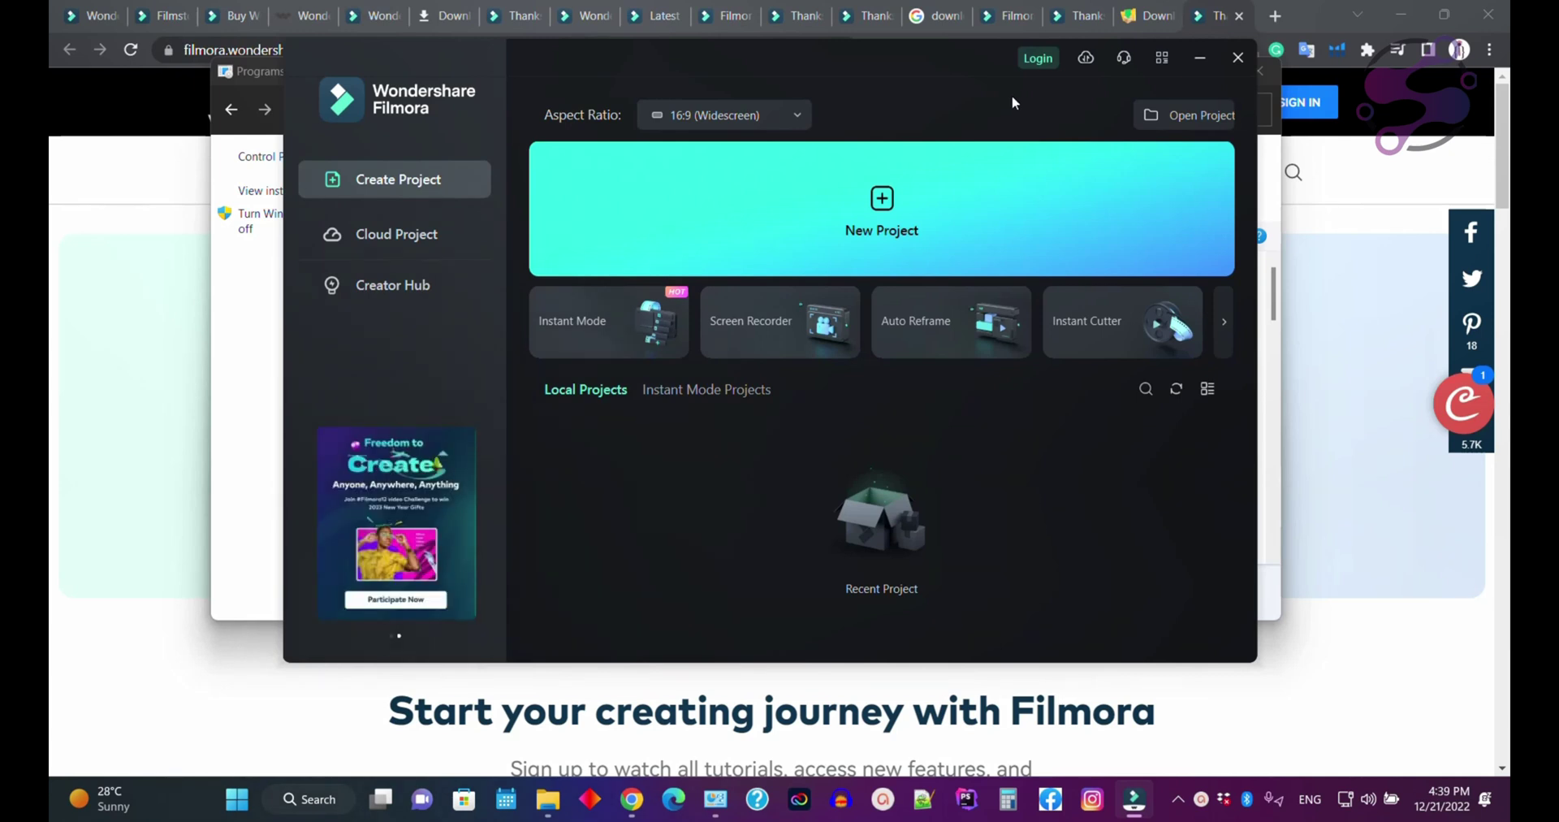
# - Log in to Wondershare ID with a Google account instead of email, then return to Filmora
pyautogui.click(1038, 57)
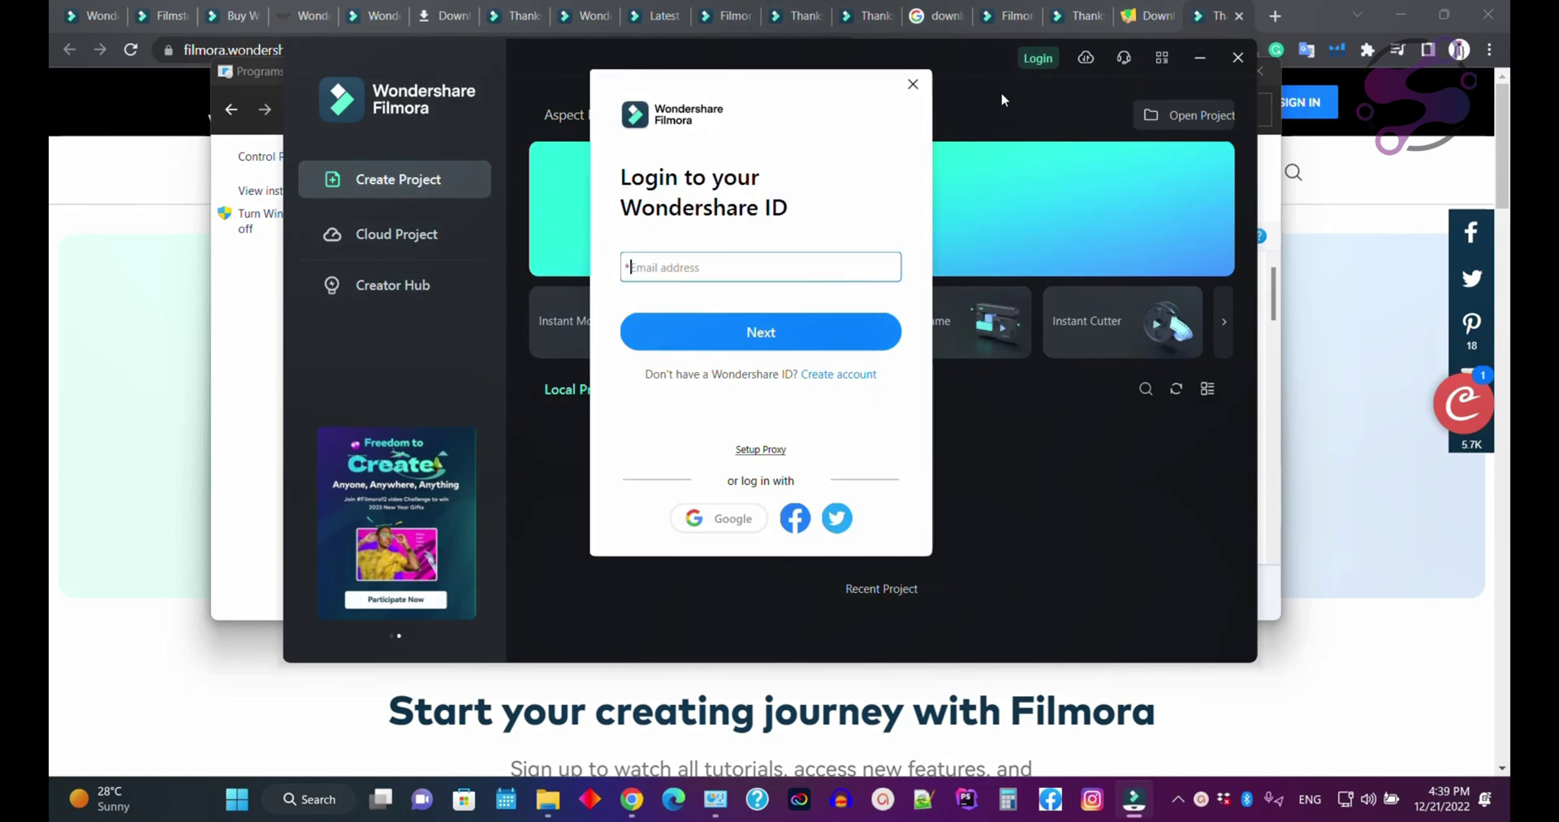
pyautogui.write('manoj')
pyautogui.hotkey('ctrl', 'a')
pyautogui.press('BackSpace')
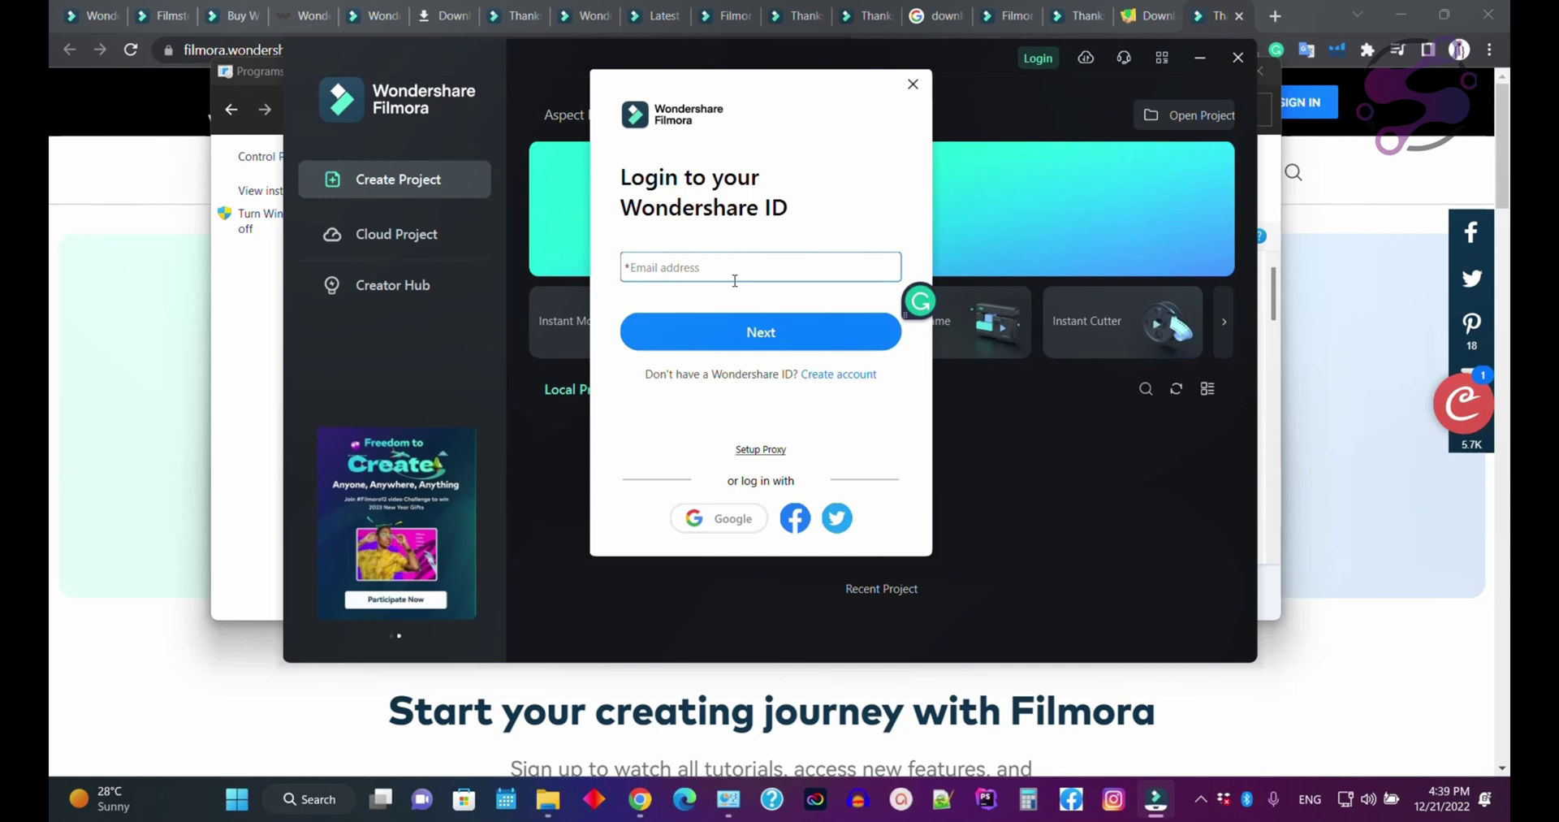
pyautogui.click(727, 524)
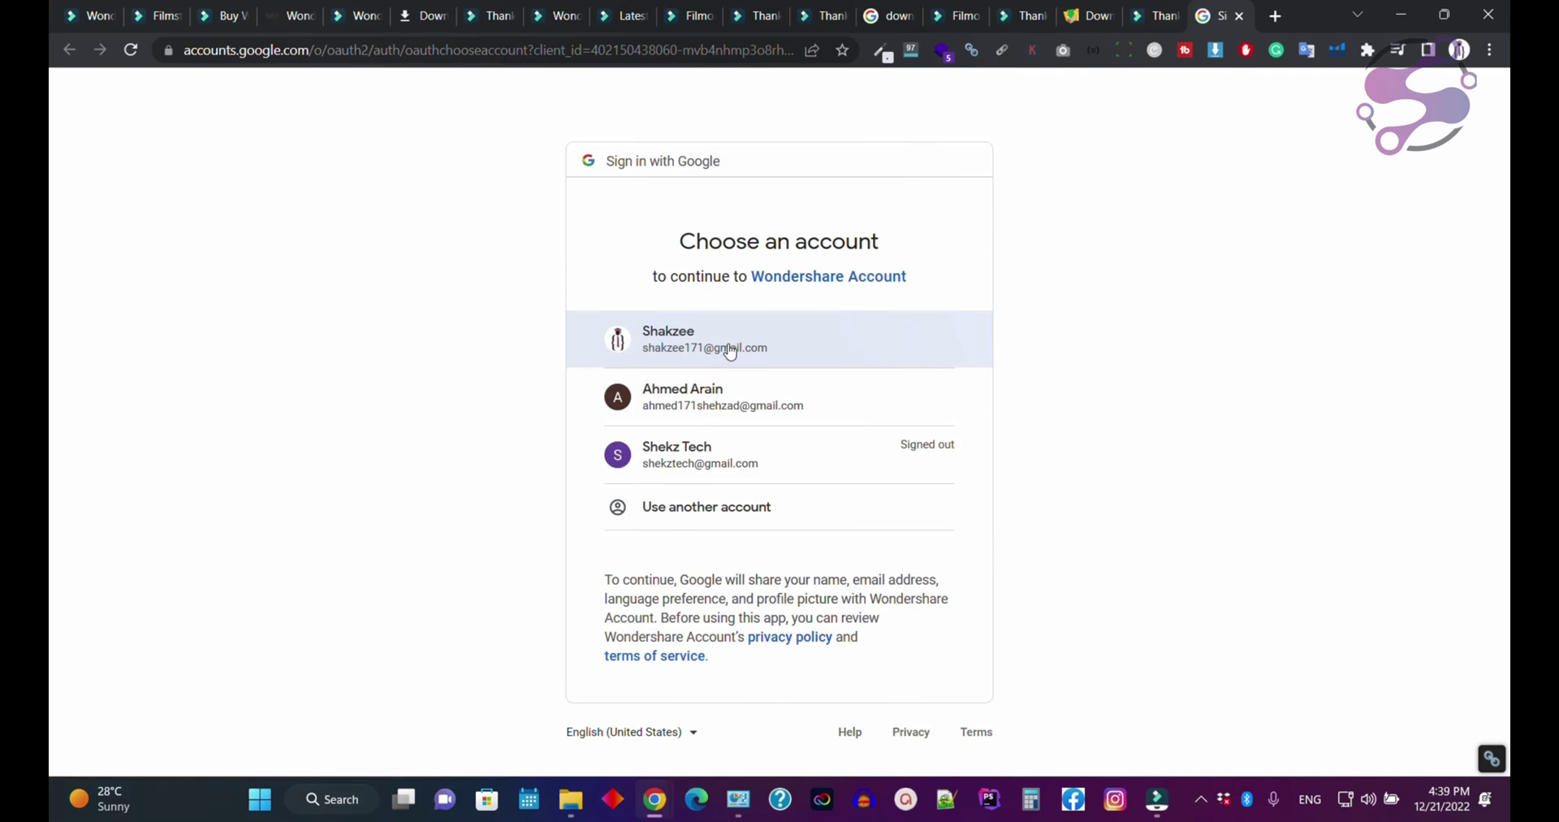
pyautogui.click(736, 351)
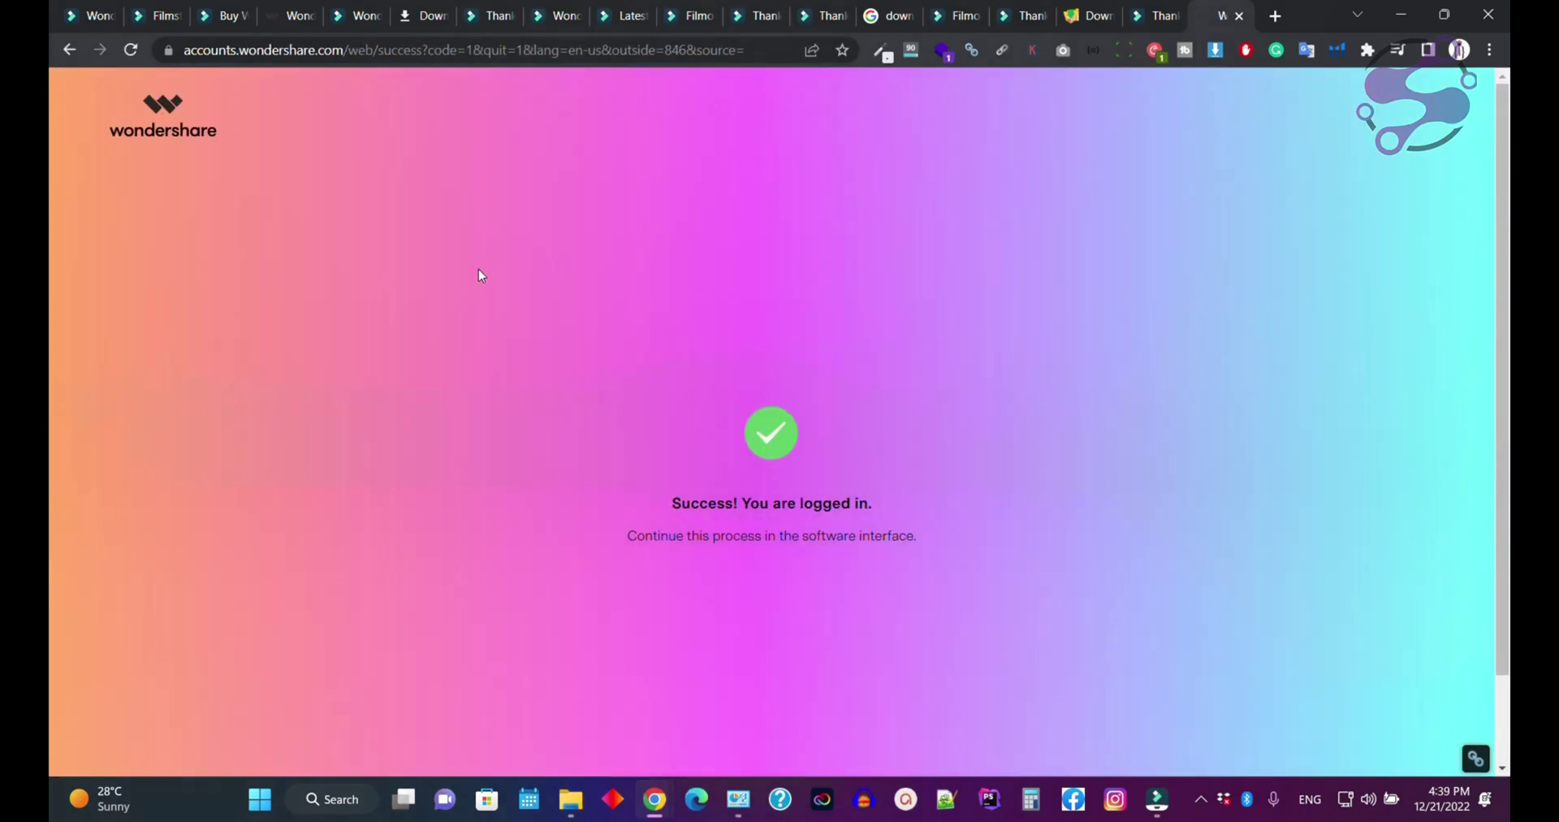
pyautogui.click(1157, 798)
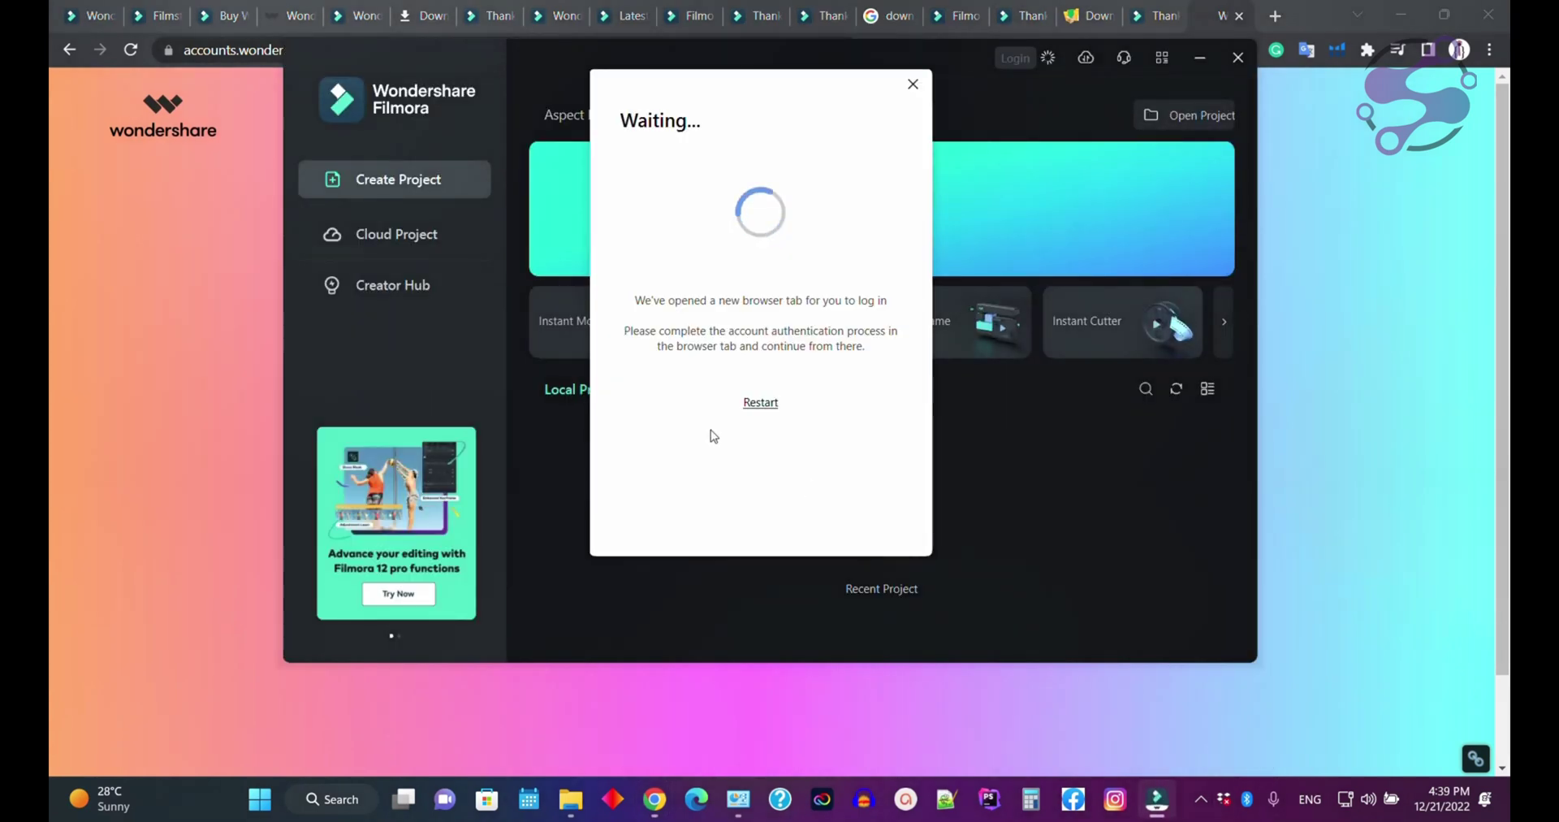